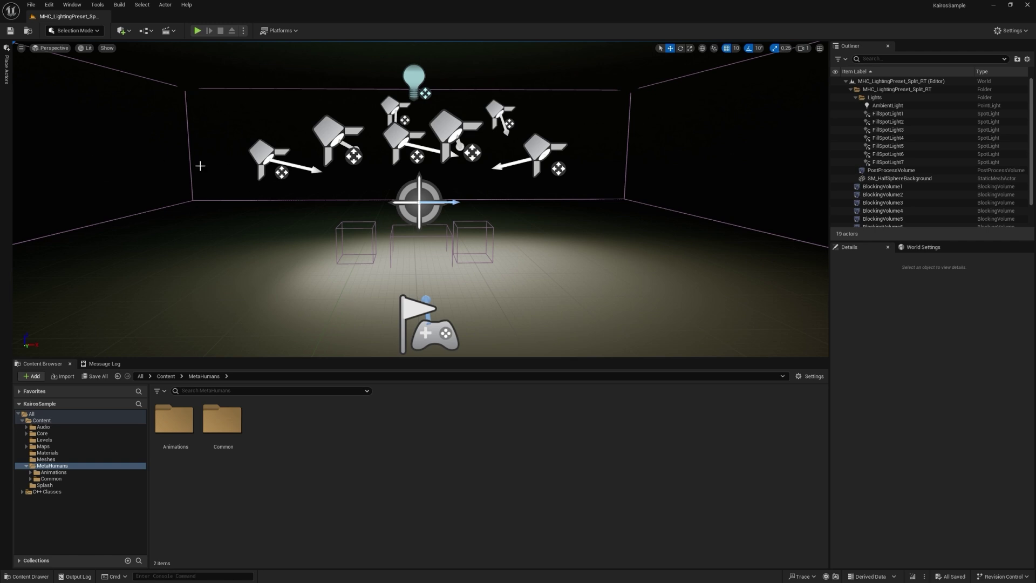
- Check which NVIDIA plugins are installed in the Plugins browser
{"action": "left_click", "coordinate": [50, 5]}
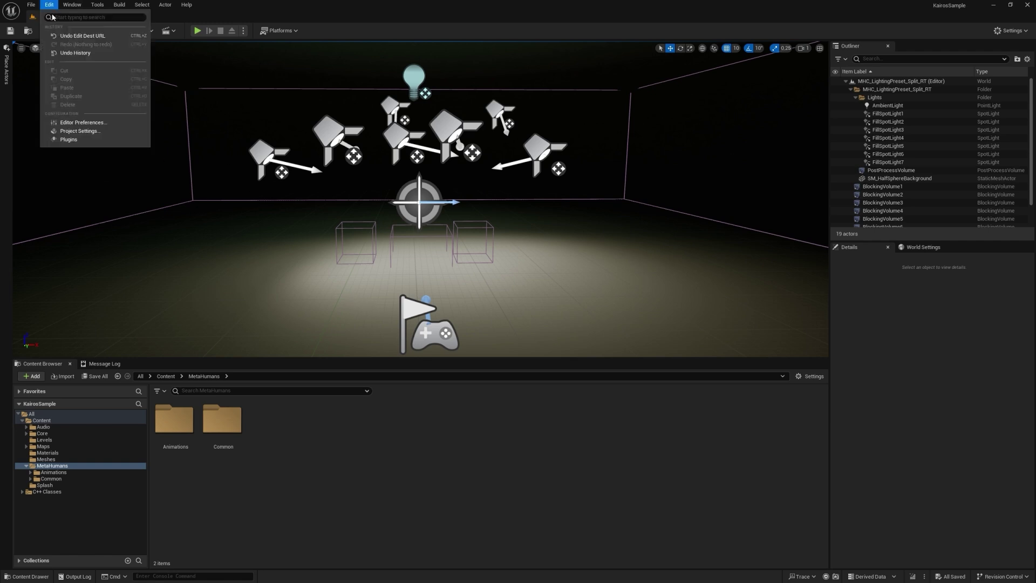
{"action": "left_click", "coordinate": [81, 140]}
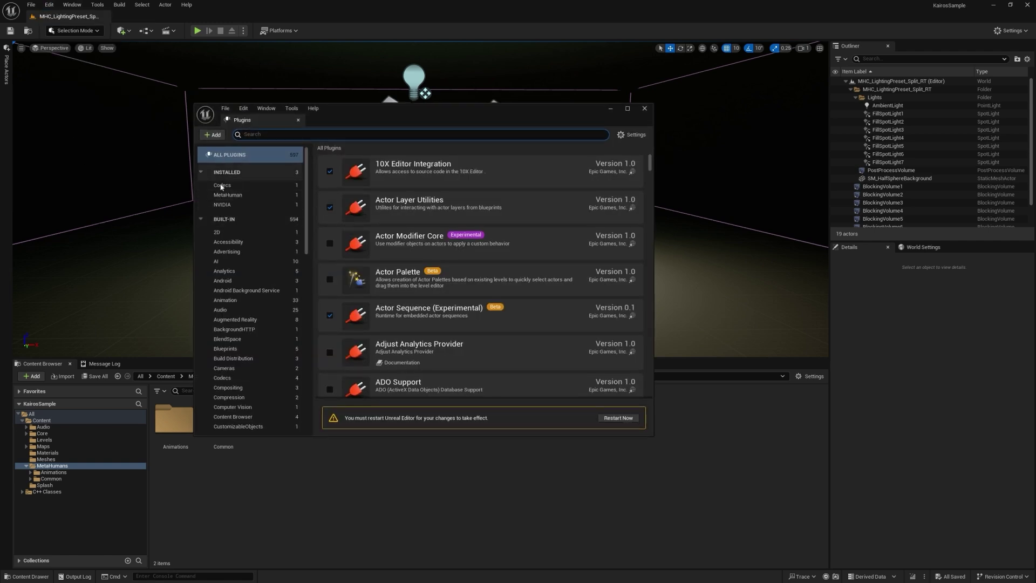
{"action": "left_click", "coordinate": [222, 205]}
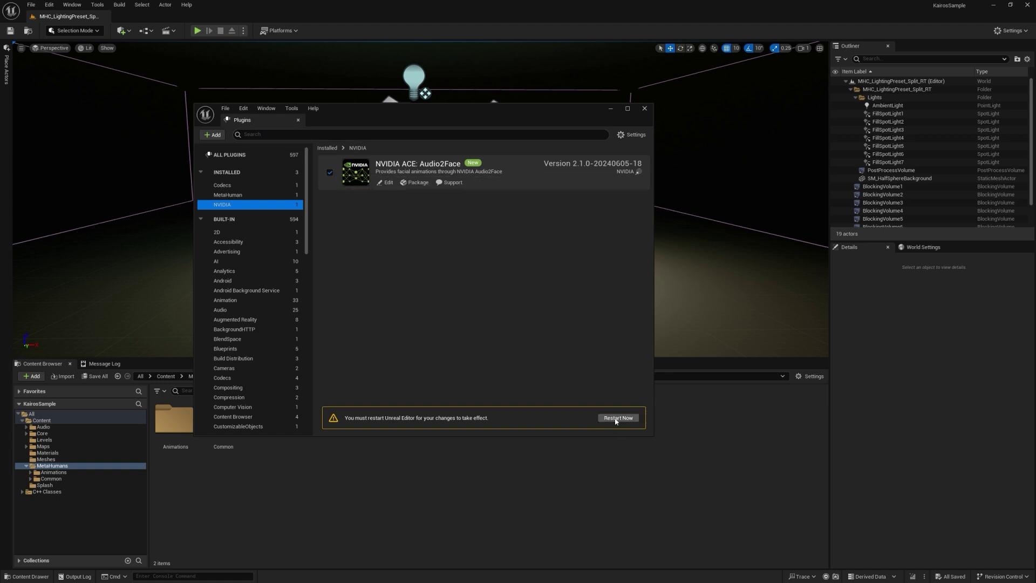
{"action": "left_click", "coordinate": [298, 121]}
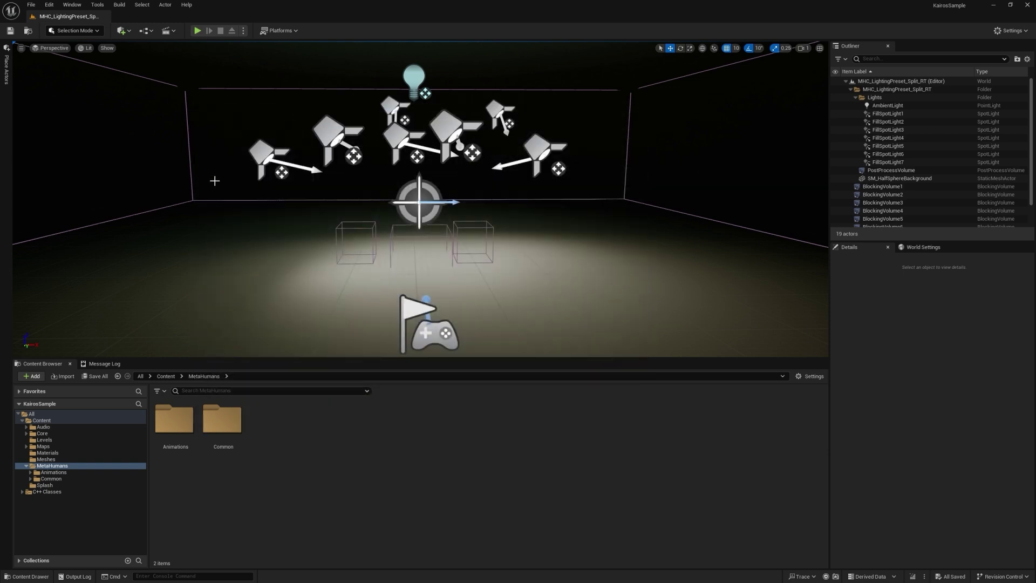
- Search Editor Preferences for 'create new' and uncheck Create New Audio Device for Play in Editor
{"action": "right_click_drag", "start_coordinate": [85, 70], "coordinate": [88, 78]}
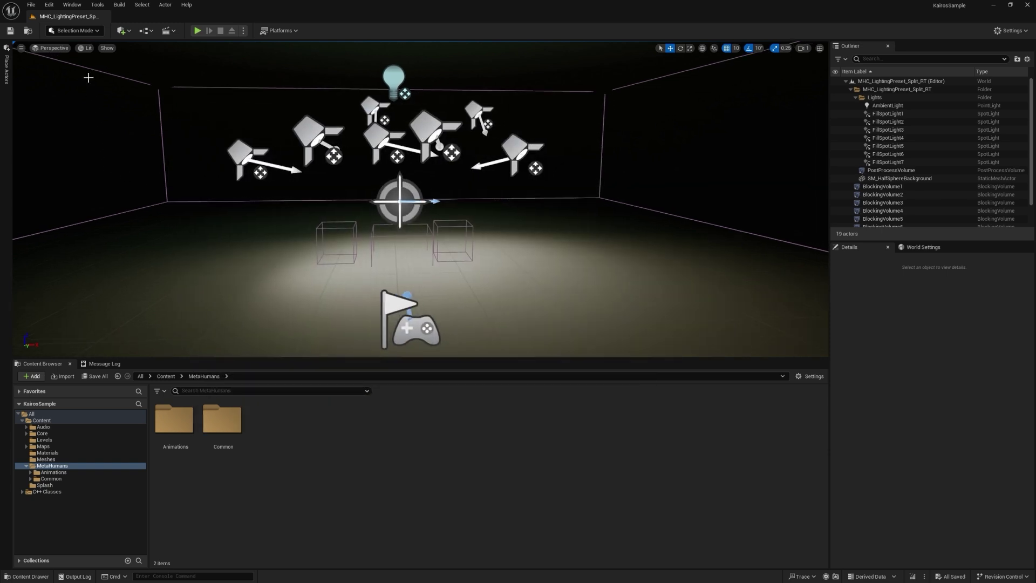
{"action": "right_click_drag", "start_coordinate": [174, 150], "coordinate": [174, 150]}
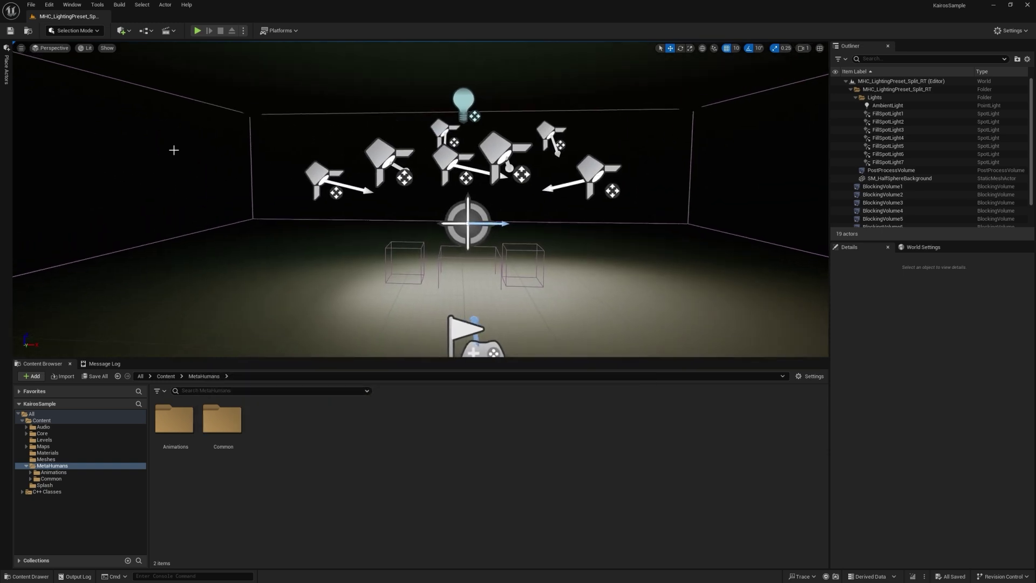
{"action": "left_click", "coordinate": [49, 6]}
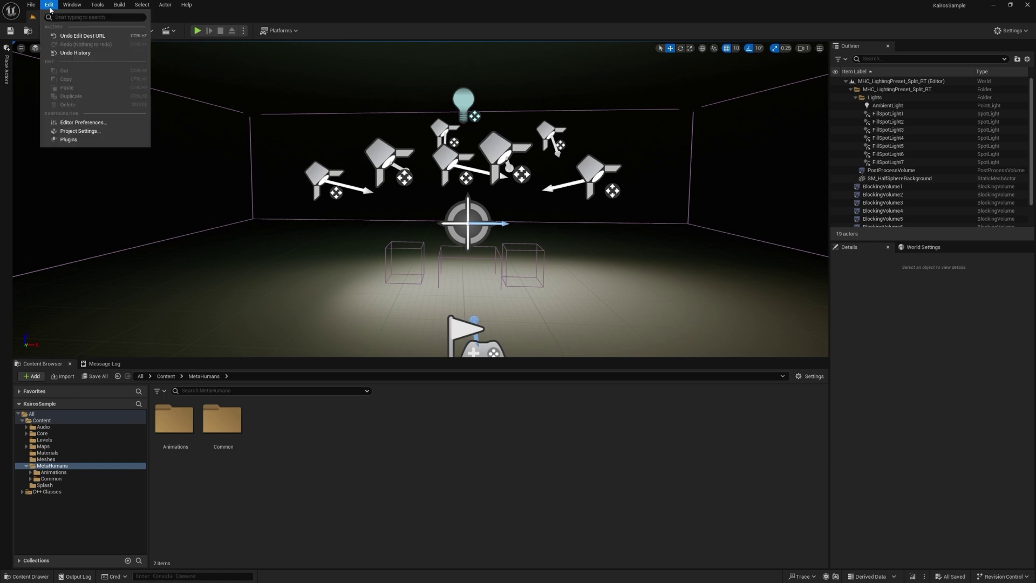
{"action": "left_click", "coordinate": [81, 123]}
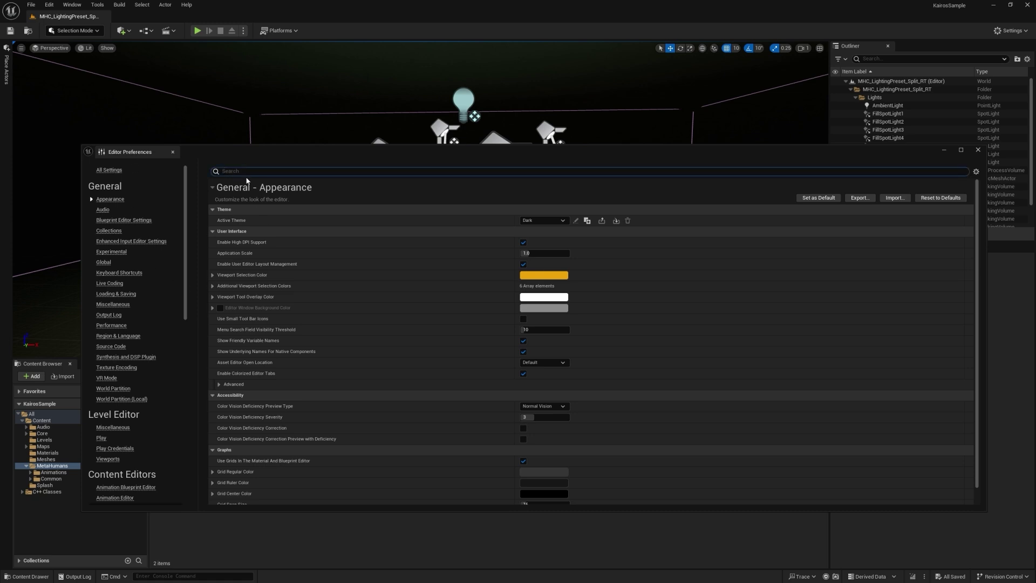
{"action": "type", "text": "create new"}
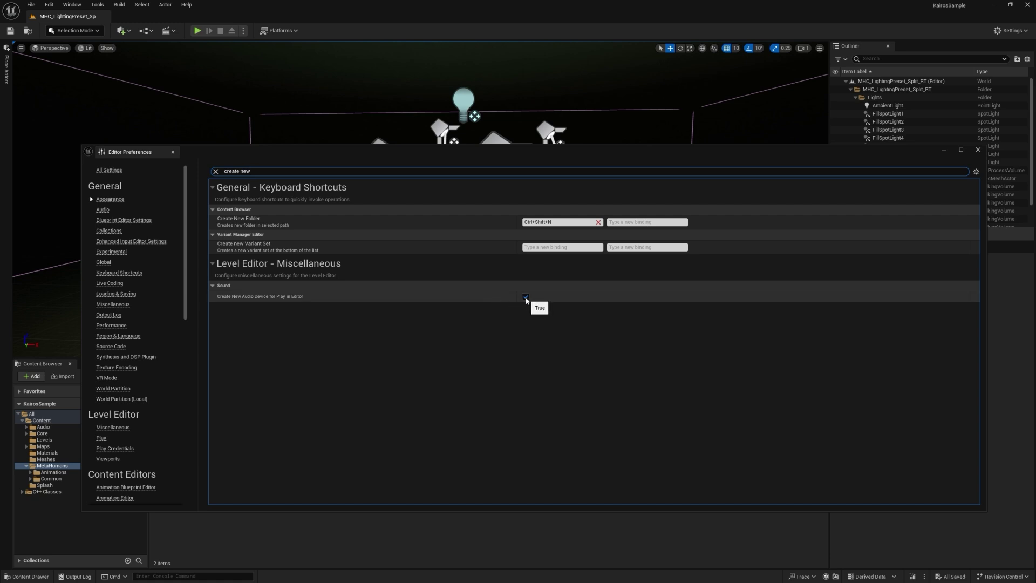
{"action": "left_click", "coordinate": [526, 297]}
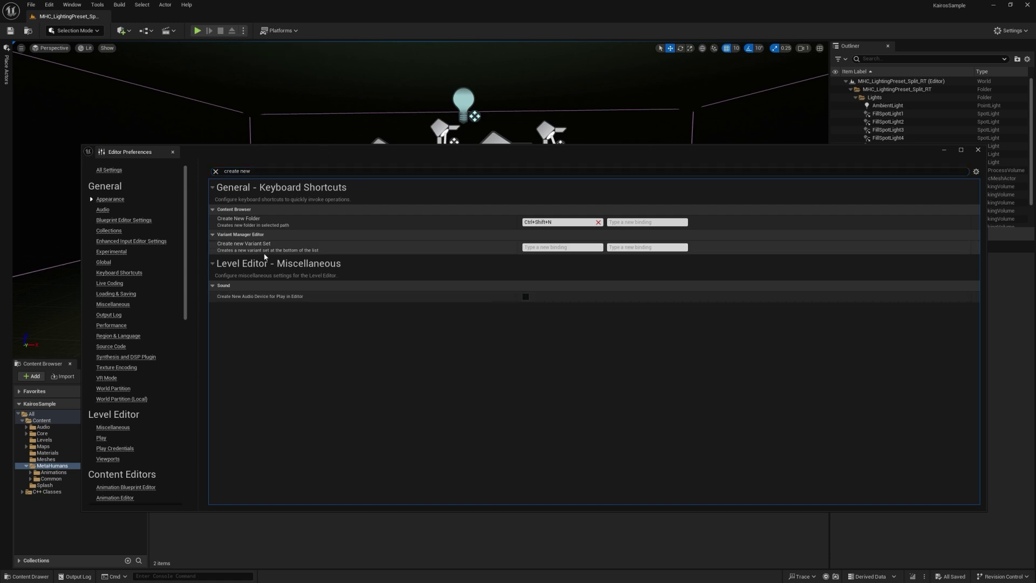
{"action": "mouse_move", "coordinate": [239, 299]}
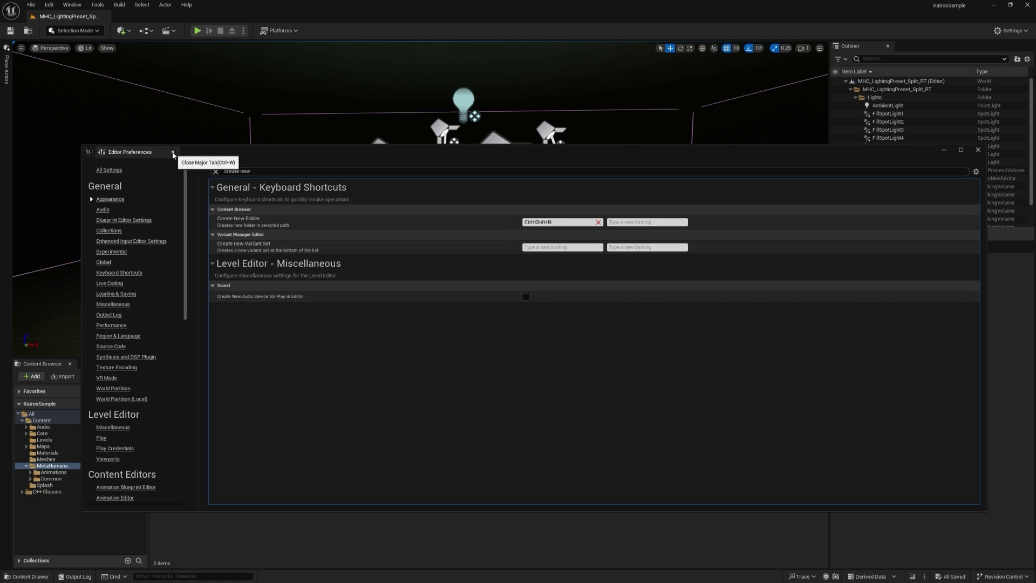
{"action": "left_click", "coordinate": [173, 153]}
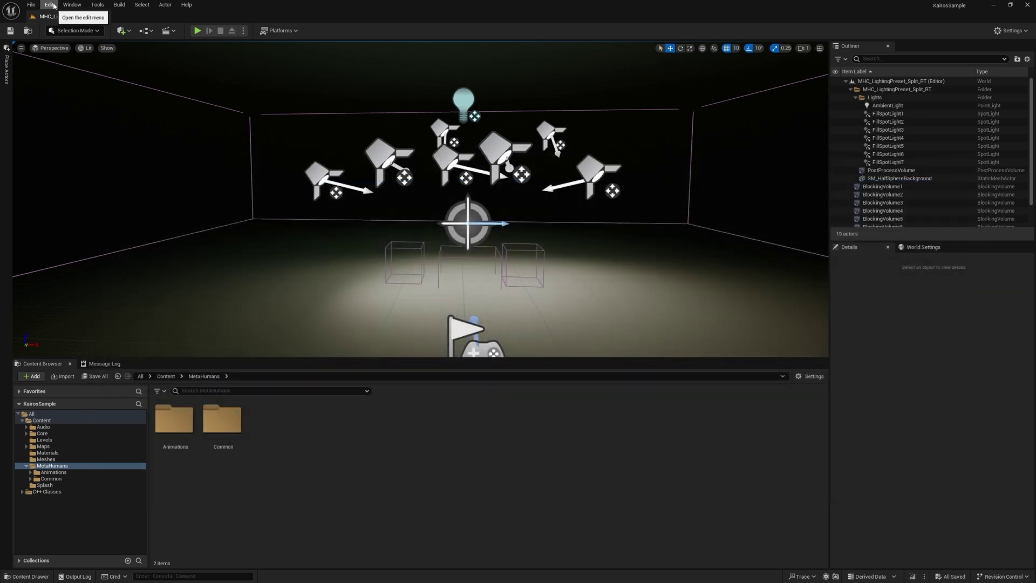
- Open Project Settings and go to the Plugins > NVIDIA ACE page
{"action": "left_click", "coordinate": [53, 6]}
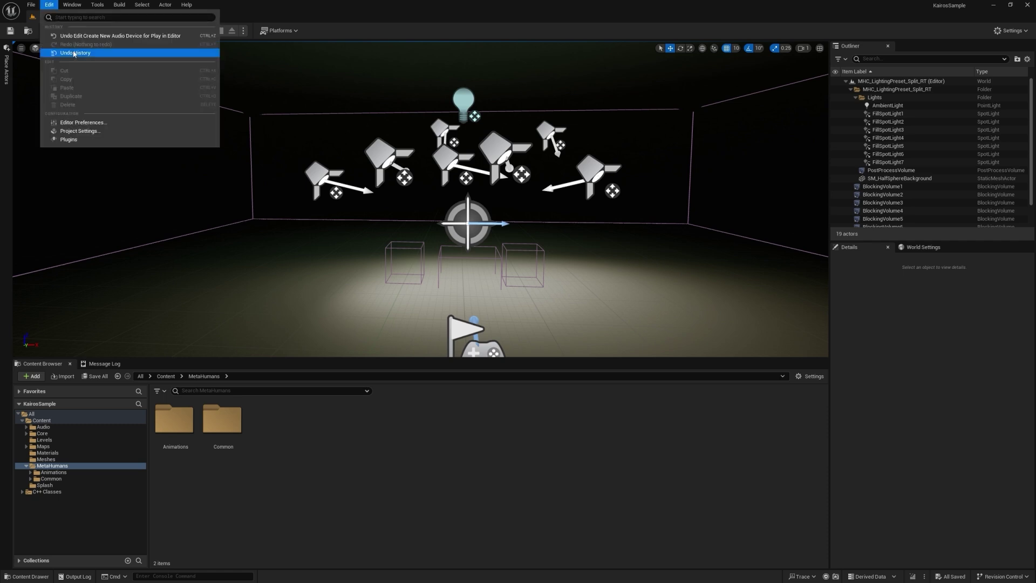
{"action": "left_click", "coordinate": [80, 132]}
{"action": "left_click_drag", "start_coordinate": [202, 196], "coordinate": [206, 400]}
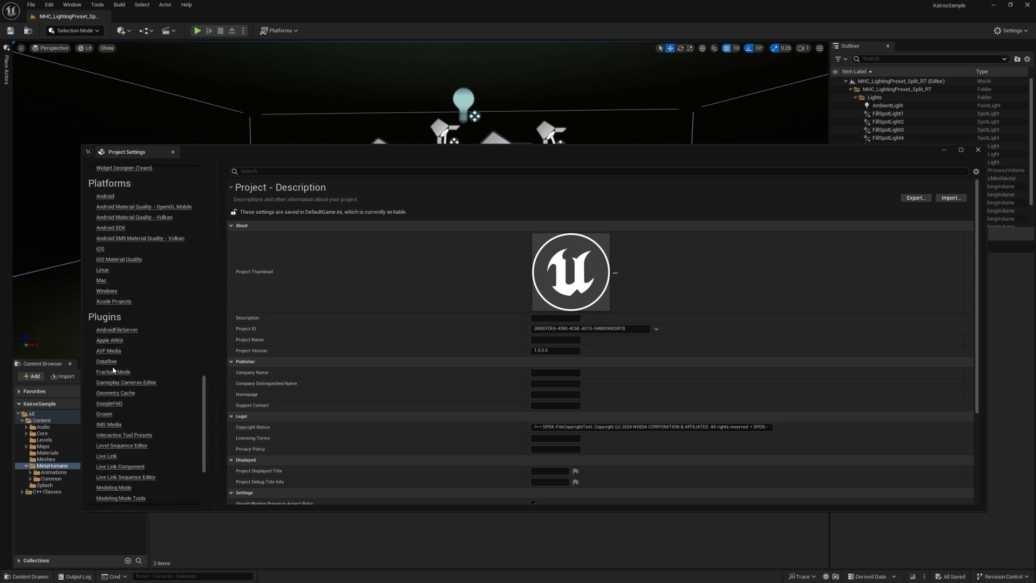
{"action": "scroll", "coordinate": [131, 365], "scroll_direction": "down", "scroll_amount": 4}
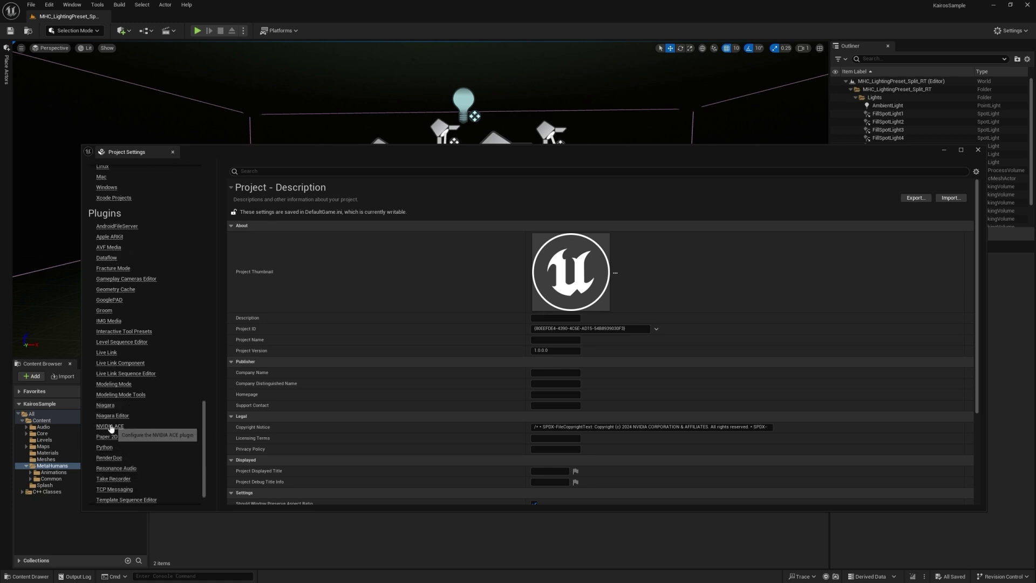
{"action": "left_click", "coordinate": [103, 428]}
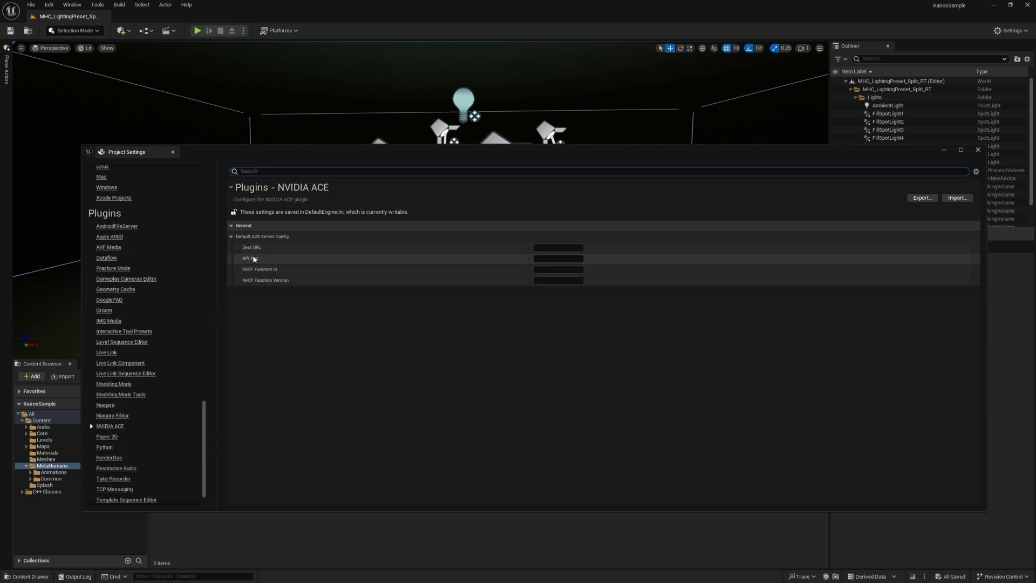
{"action": "mouse_move", "coordinate": [257, 250]}
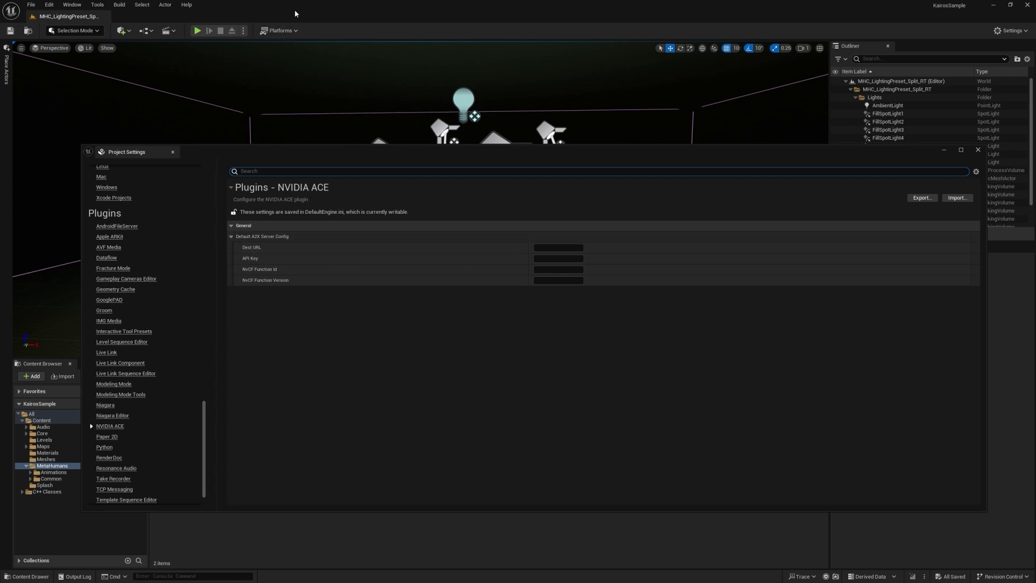
{"action": "left_click_drag", "start_coordinate": [293, 14], "coordinate": [486, 65]}
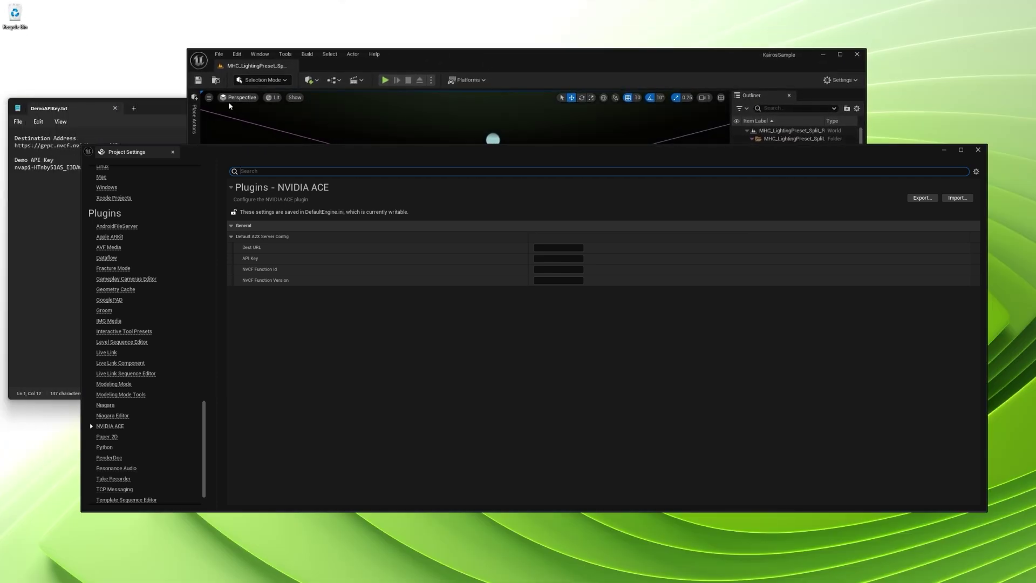
{"action": "left_click", "coordinate": [79, 110]}
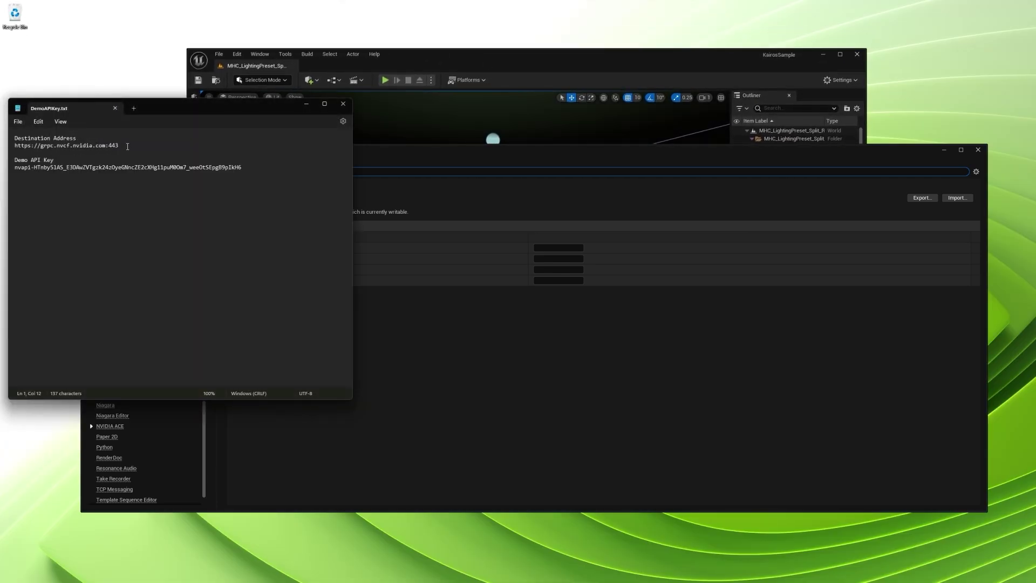
{"action": "left_click_drag", "start_coordinate": [119, 146], "coordinate": [12, 148]}
{"action": "key", "text": "ctrl+c"}
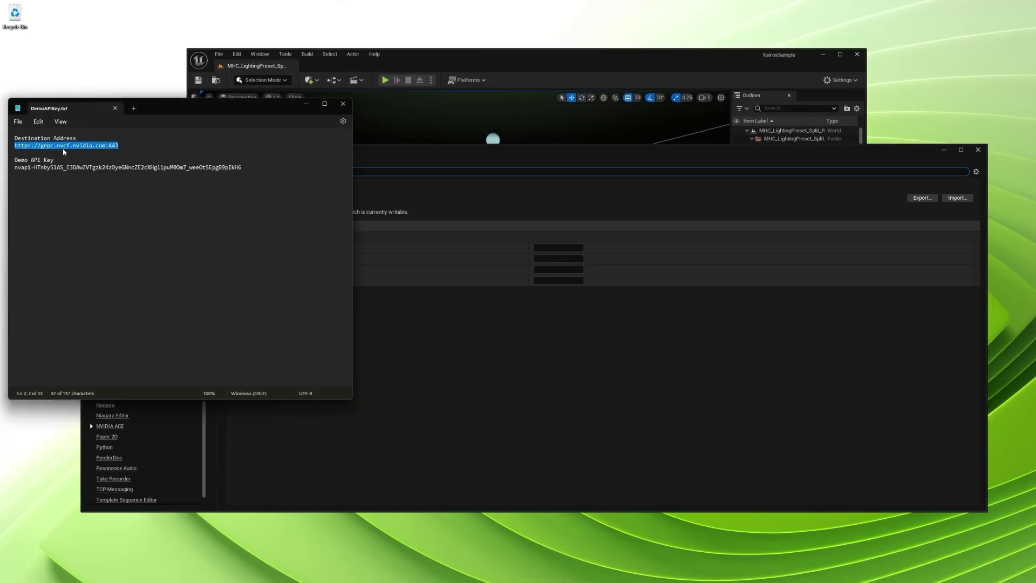
{"action": "left_click", "coordinate": [545, 247]}
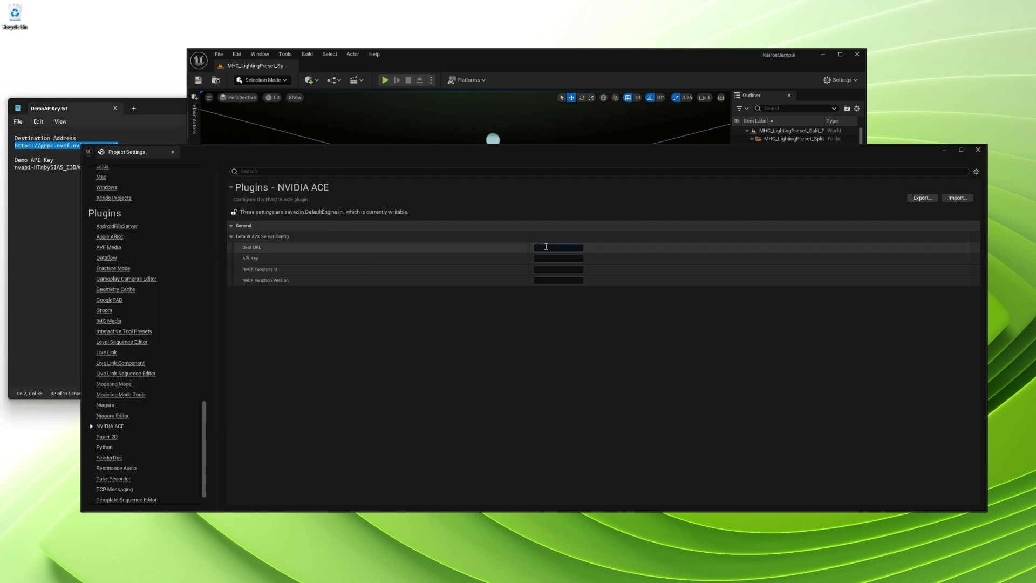
{"action": "key", "text": "ctrl+v"}
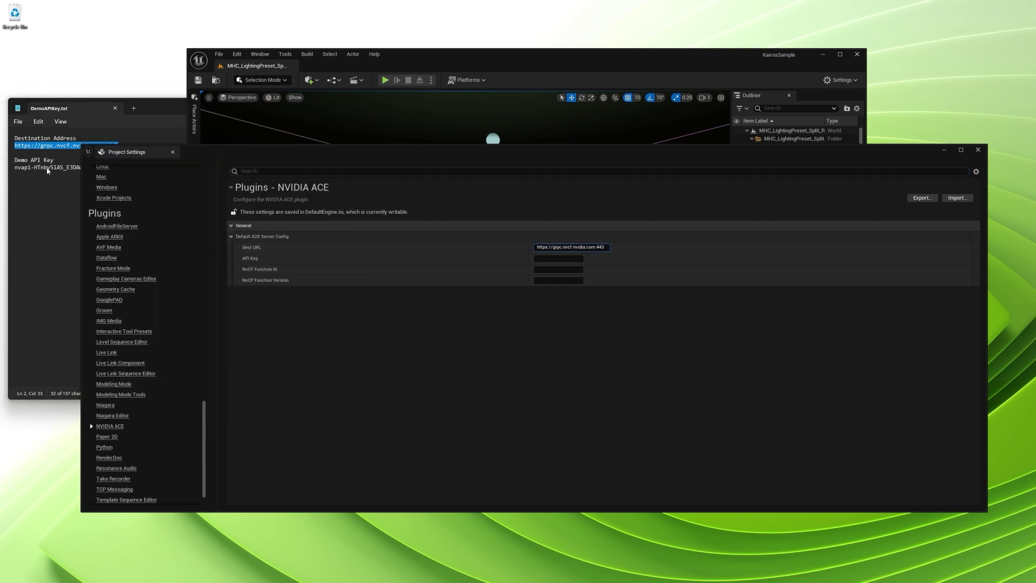
- Copy the demo API key from the notes into the API Key field and commit it
{"action": "left_click", "coordinate": [37, 178]}
{"action": "left_click_drag", "start_coordinate": [34, 168], "coordinate": [186, 168]}
{"action": "left_click_drag", "start_coordinate": [253, 167], "coordinate": [11, 178]}
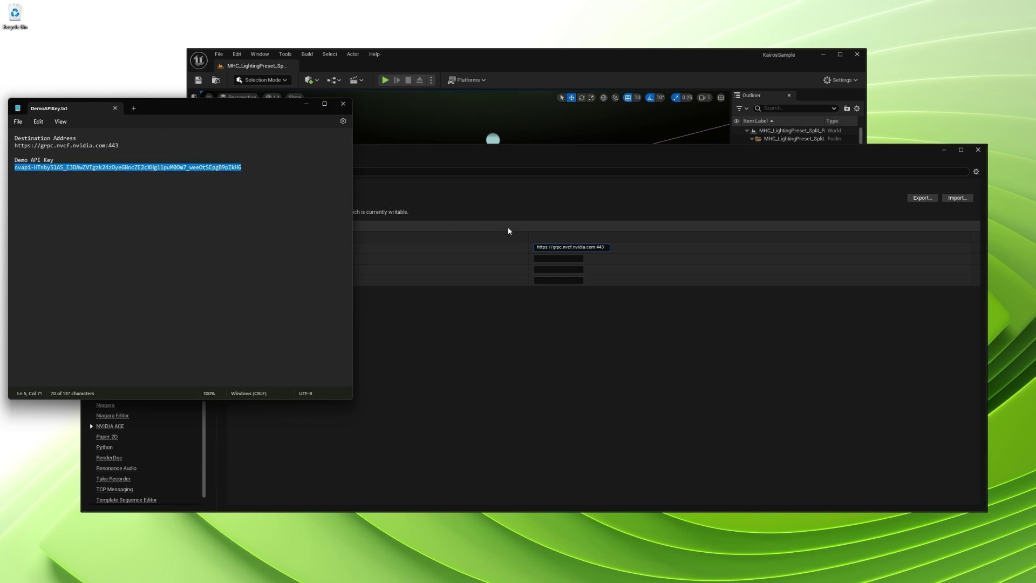
{"action": "left_click", "coordinate": [505, 163]}
{"action": "left_click", "coordinate": [560, 258]}
{"action": "key", "text": "ctrl+v"}
{"action": "left_click_drag", "start_coordinate": [466, 154], "coordinate": [394, 152]}
{"action": "double_click", "coordinate": [505, 58]}
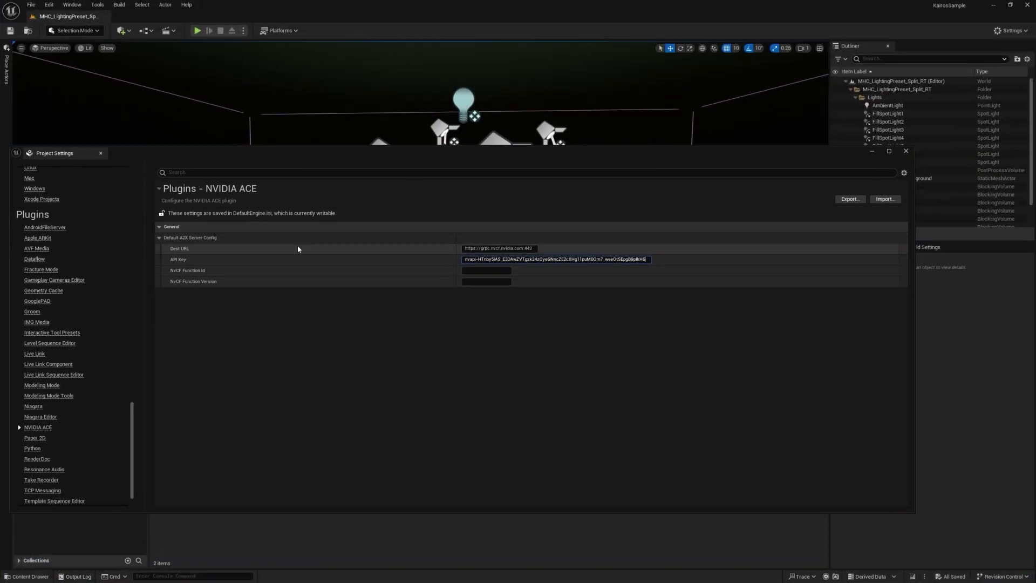
{"action": "left_click", "coordinate": [313, 313]}
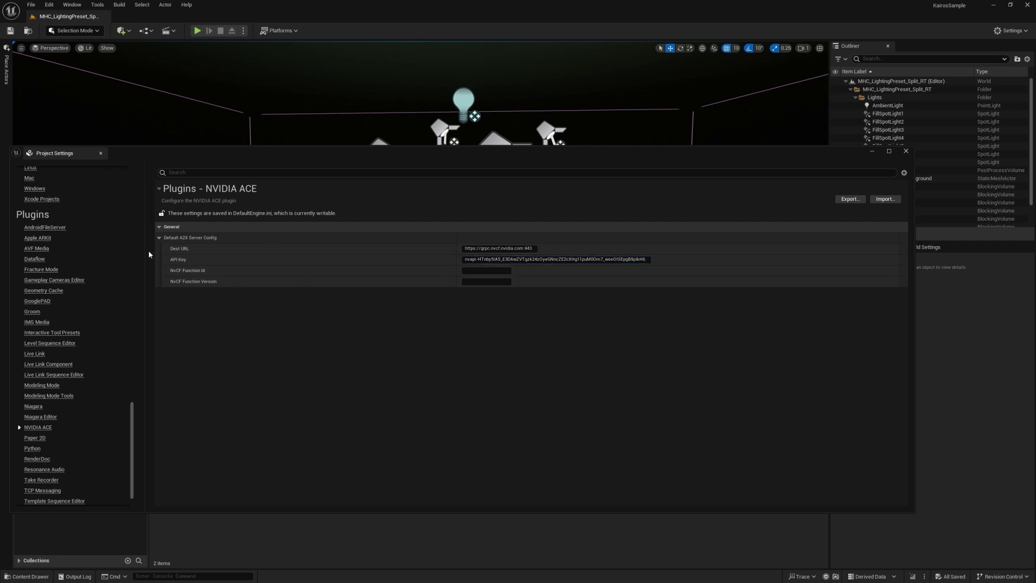
- Close Project Settings and open Quixel Bridge from the Window menu
{"action": "left_click", "coordinate": [100, 154]}
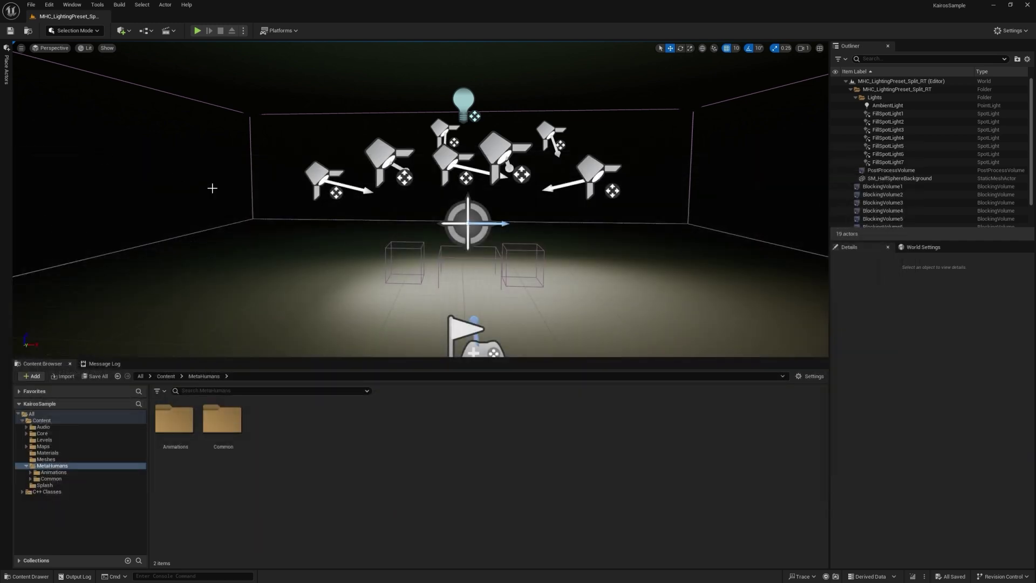
{"action": "left_click_drag", "start_coordinate": [238, 197], "coordinate": [259, 175]}
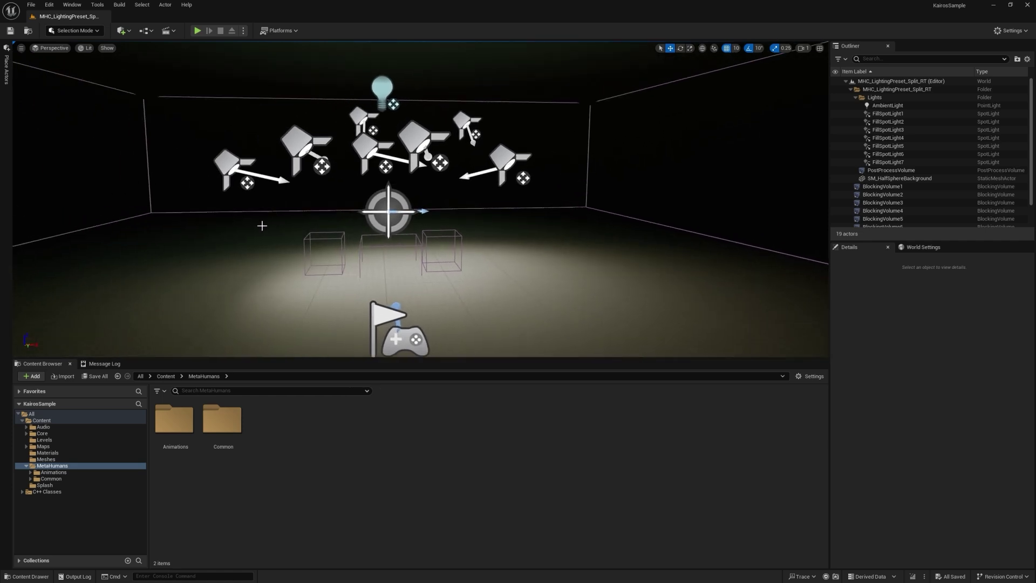
{"action": "left_click_drag", "start_coordinate": [310, 209], "coordinate": [394, 192]}
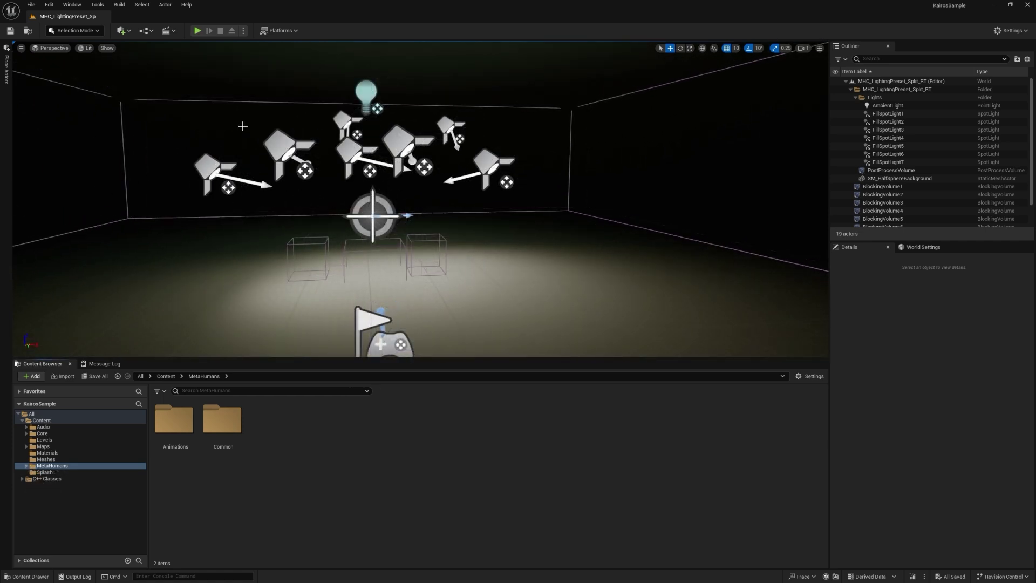
{"action": "left_click", "coordinate": [73, 5]}
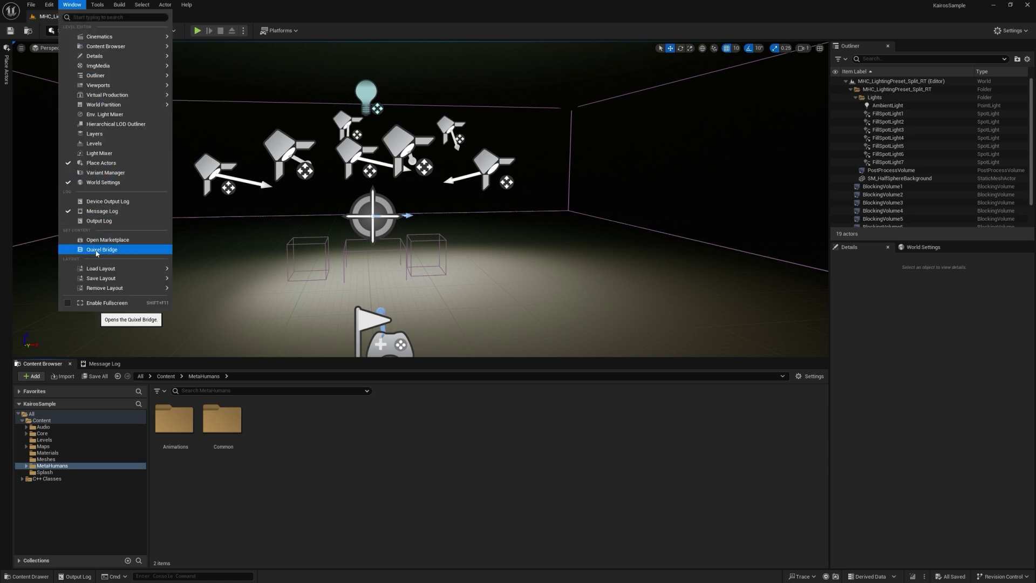
{"action": "left_click", "coordinate": [104, 251]}
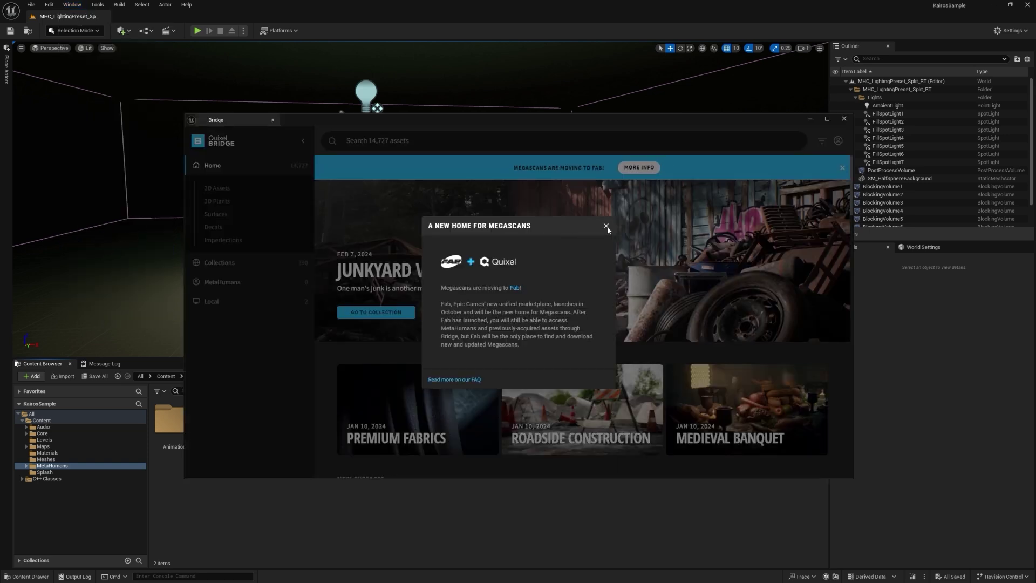
- Dismiss the 'A New Home for Megascans' notice and show the MetaHuman Presets grid
{"action": "left_click", "coordinate": [606, 227]}
{"action": "left_click_drag", "start_coordinate": [562, 130], "coordinate": [502, 139]}
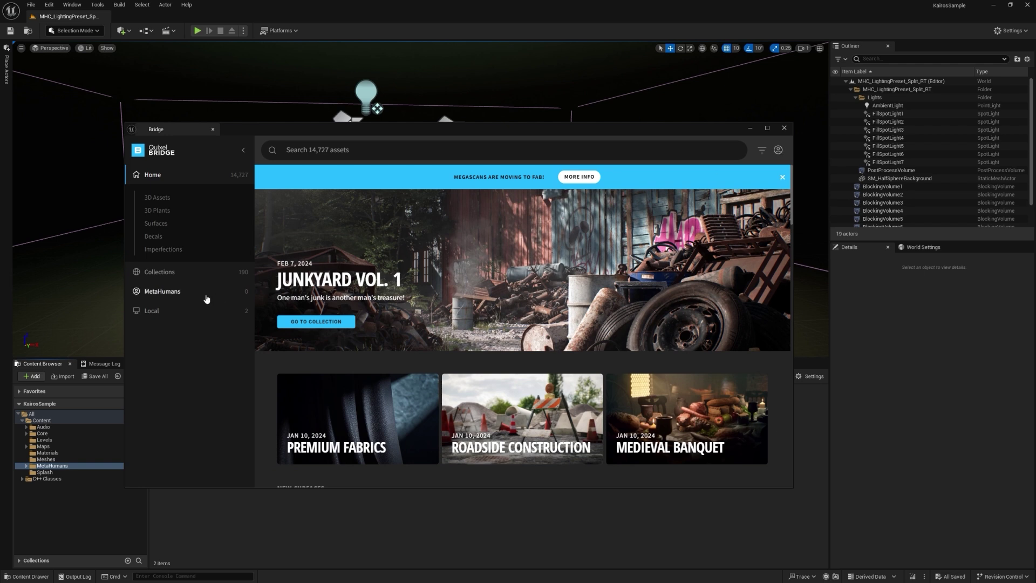
{"action": "left_click", "coordinate": [164, 293]}
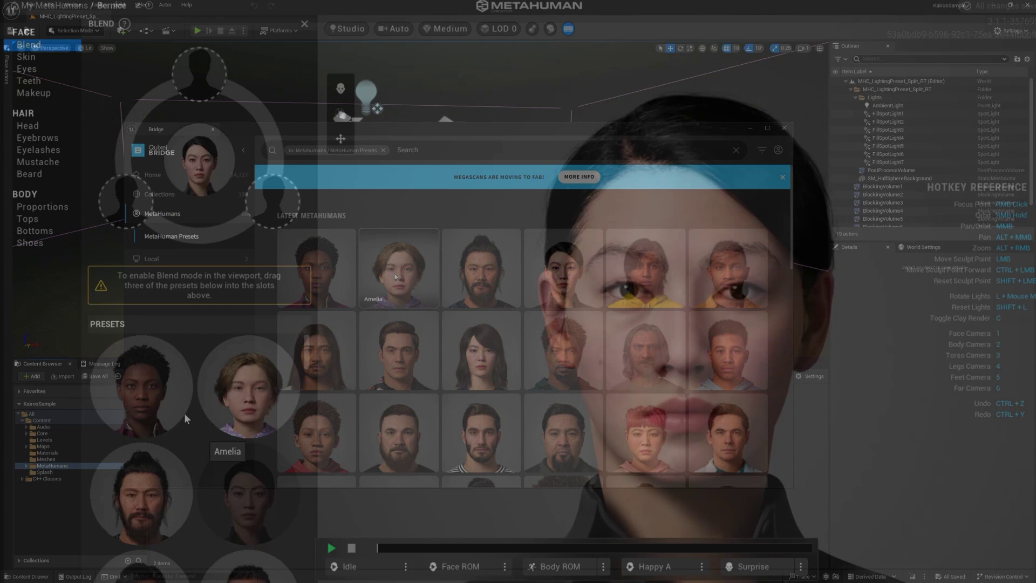
{"action": "left_click_drag", "start_coordinate": [183, 413], "coordinate": [121, 193]}
{"action": "left_click_drag", "start_coordinate": [142, 480], "coordinate": [199, 75]}
{"action": "scroll", "coordinate": [202, 542], "scroll_direction": "down", "scroll_amount": 1}
{"action": "left_click_drag", "start_coordinate": [216, 545], "coordinate": [273, 203]}
{"action": "left_click_drag", "start_coordinate": [586, 394], "coordinate": [772, 451]}
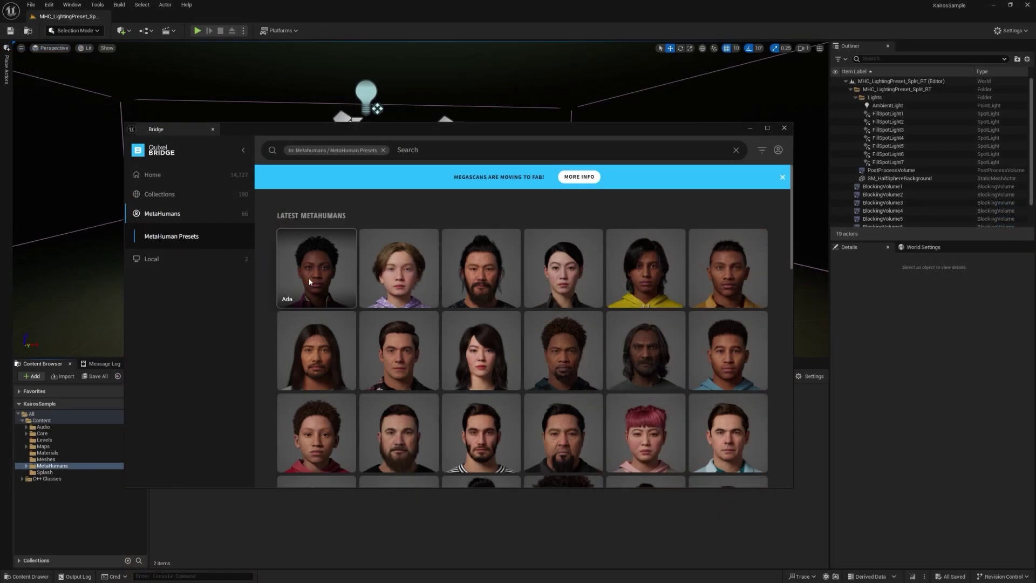
- Open the Ada preset's details and the account options menu
{"action": "left_click", "coordinate": [321, 267]}
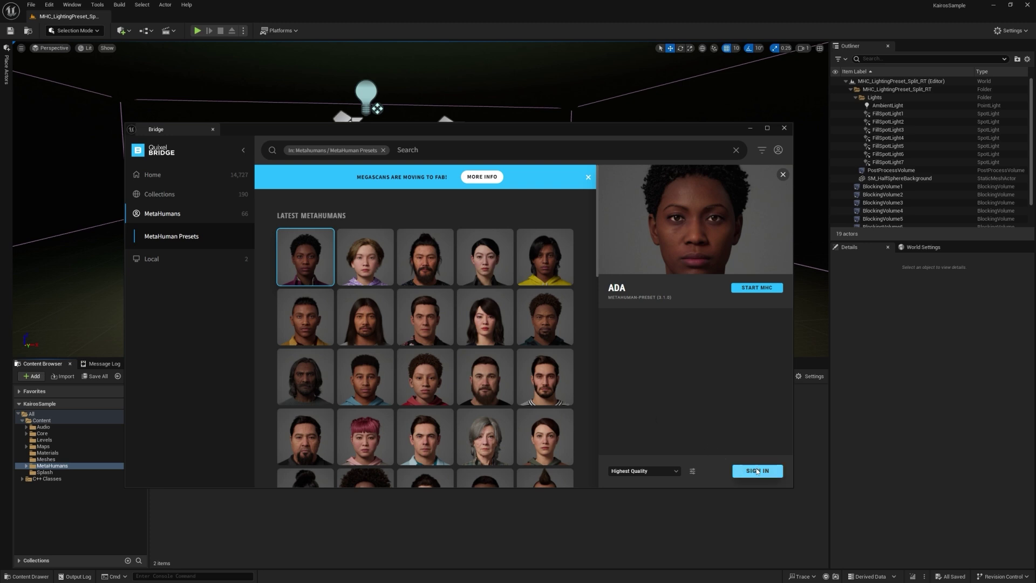
{"action": "left_click", "coordinate": [777, 150]}
- Sign in with the account e-mail and password, then paste the six-digit security code
{"action": "left_click", "coordinate": [702, 167]}
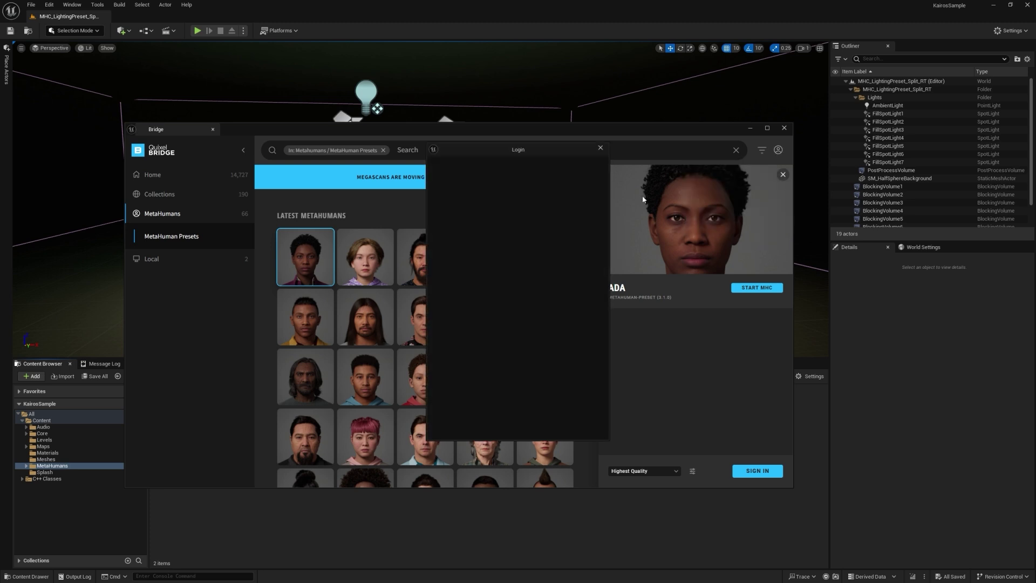
{"action": "left_click", "coordinate": [484, 249]}
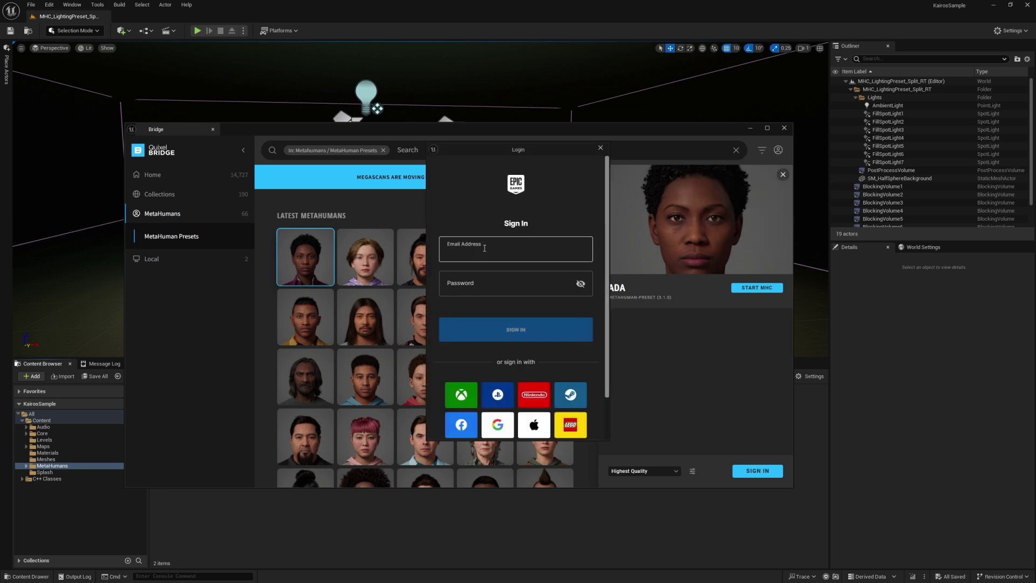
{"action": "key", "text": "Tab"}
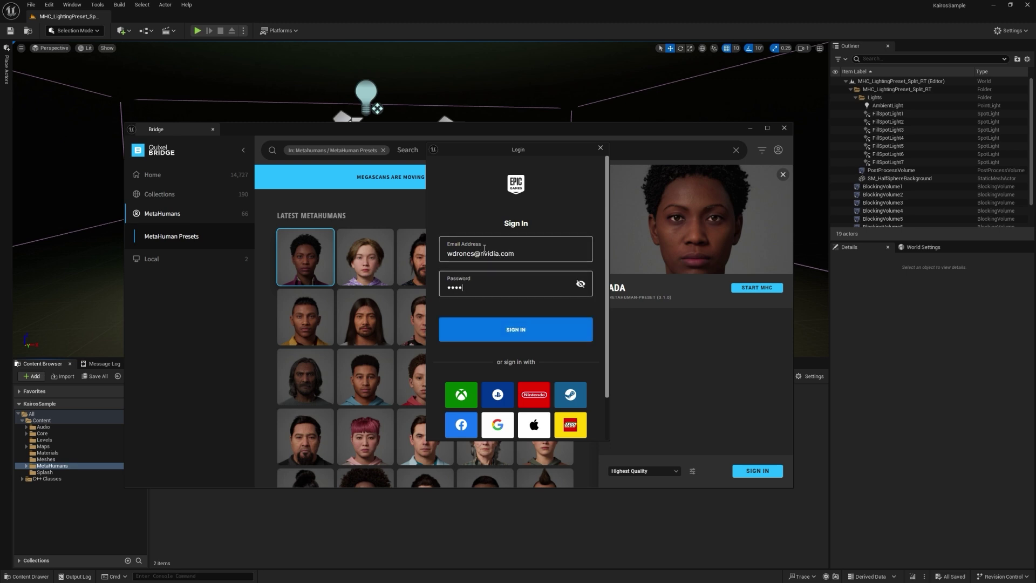
{"action": "key", "text": "Return"}
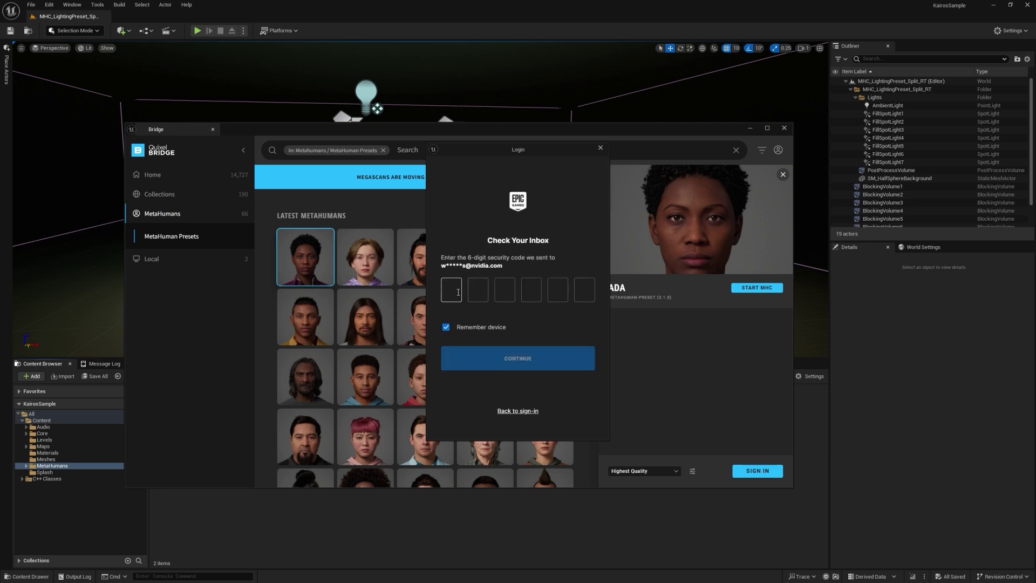
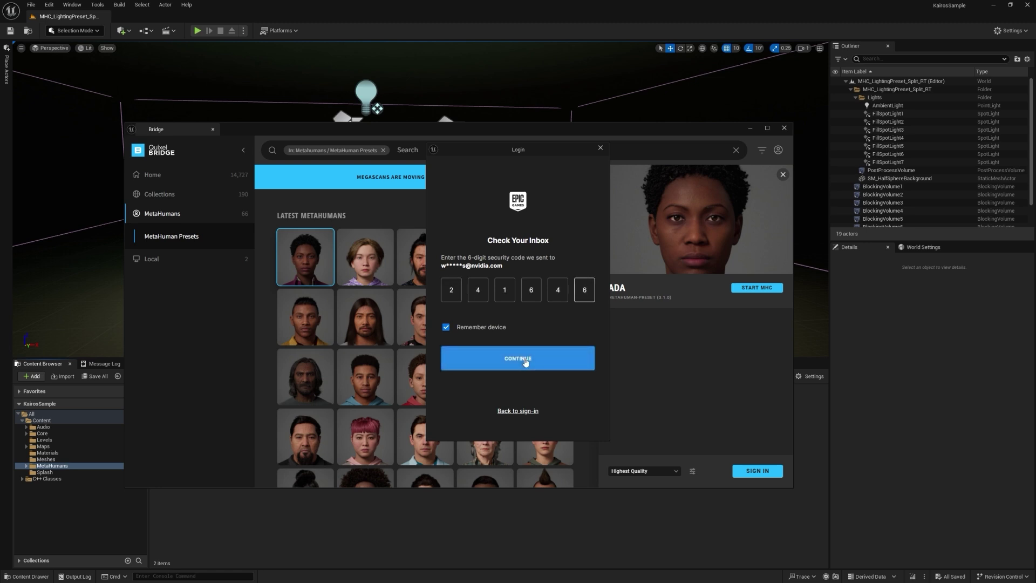
- Confirm the security code, go to My MetaHumans and select Bernice
{"action": "left_click", "coordinate": [535, 360]}
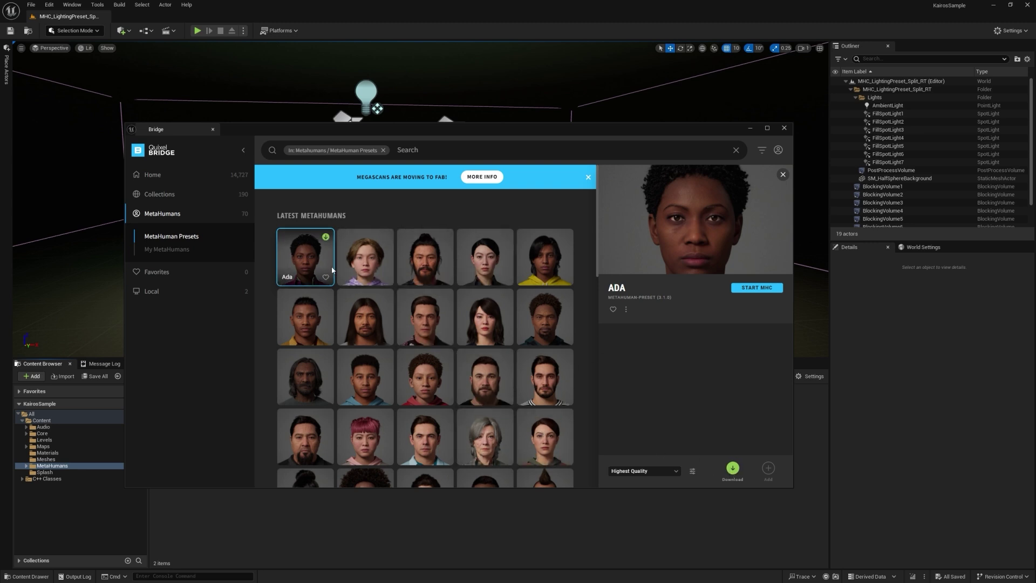
{"action": "left_click", "coordinate": [160, 251]}
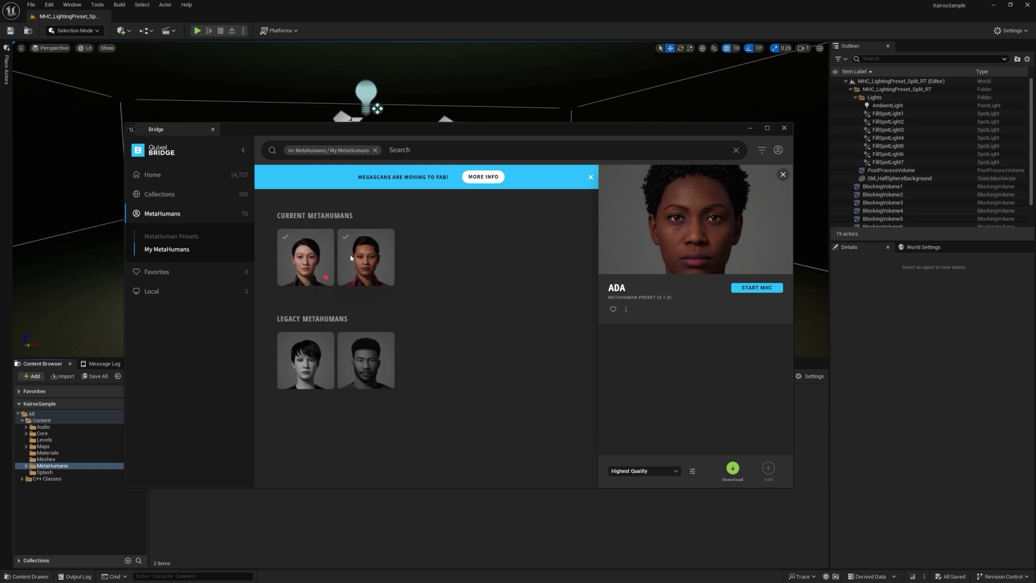
{"action": "left_click", "coordinate": [310, 263]}
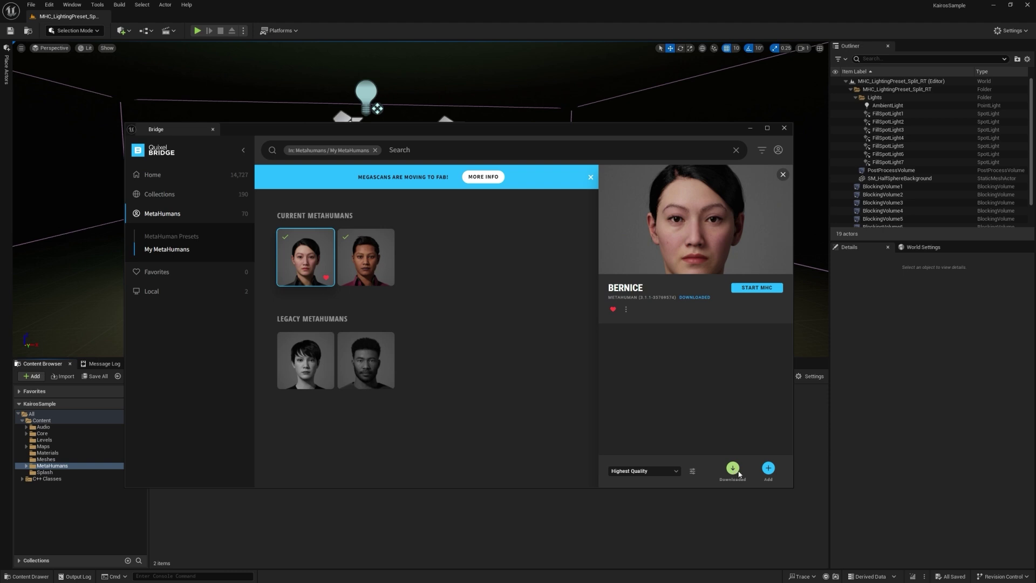
- Download Bernice at Highest Quality and add her to the Unreal project
{"action": "left_click", "coordinate": [732, 467]}
{"action": "left_click", "coordinate": [734, 471]}
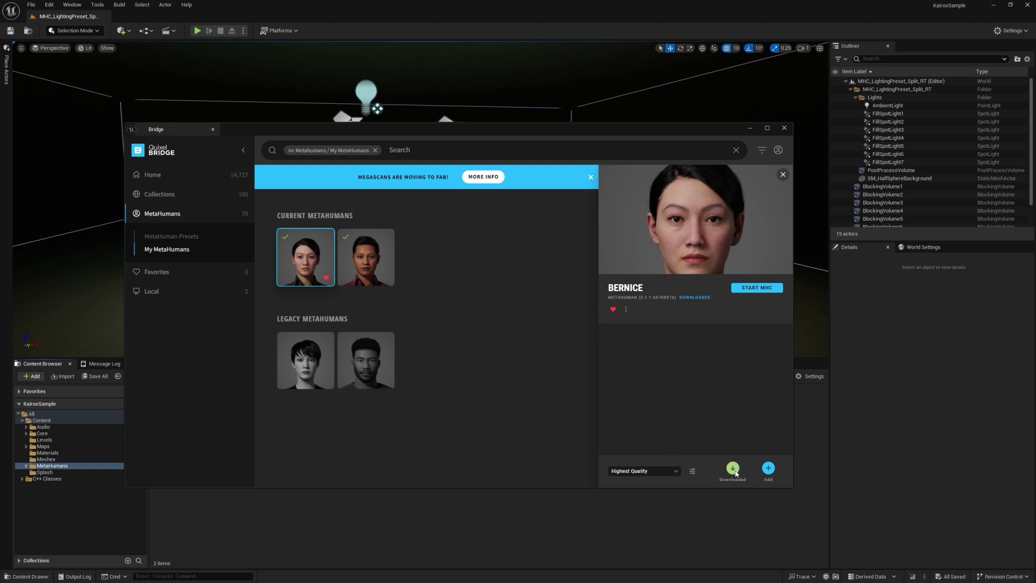
{"action": "left_click", "coordinate": [769, 469]}
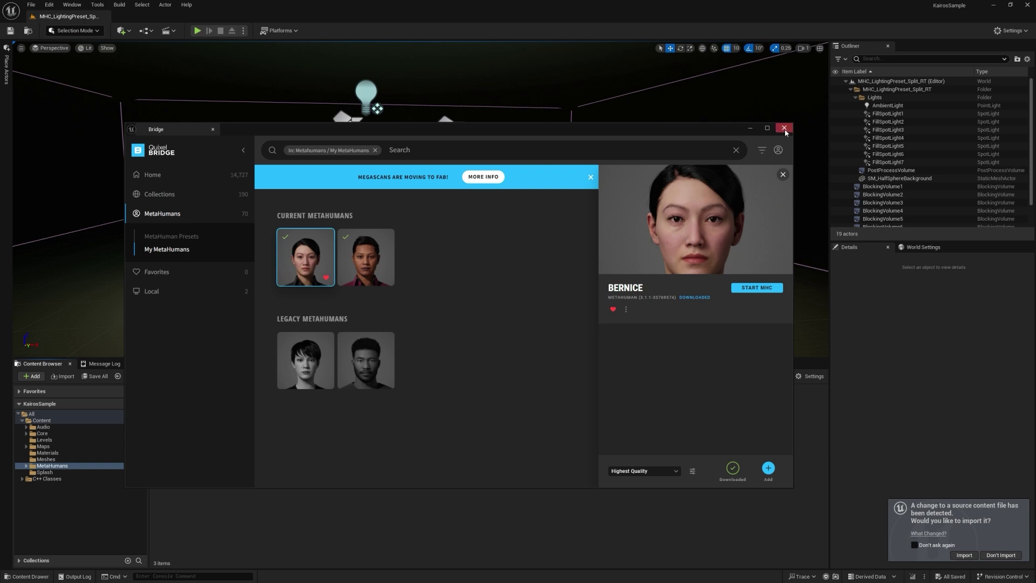
- Close Bridge, choose Don't Import, and select BP_Bernice inside the Bernice folder
{"action": "left_click", "coordinate": [785, 129]}
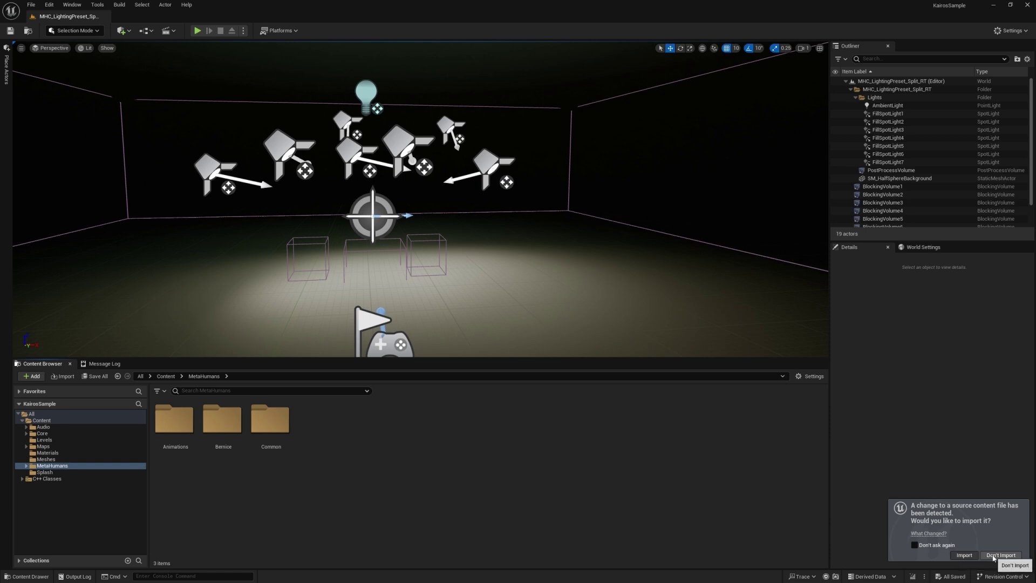
{"action": "left_click", "coordinate": [994, 555]}
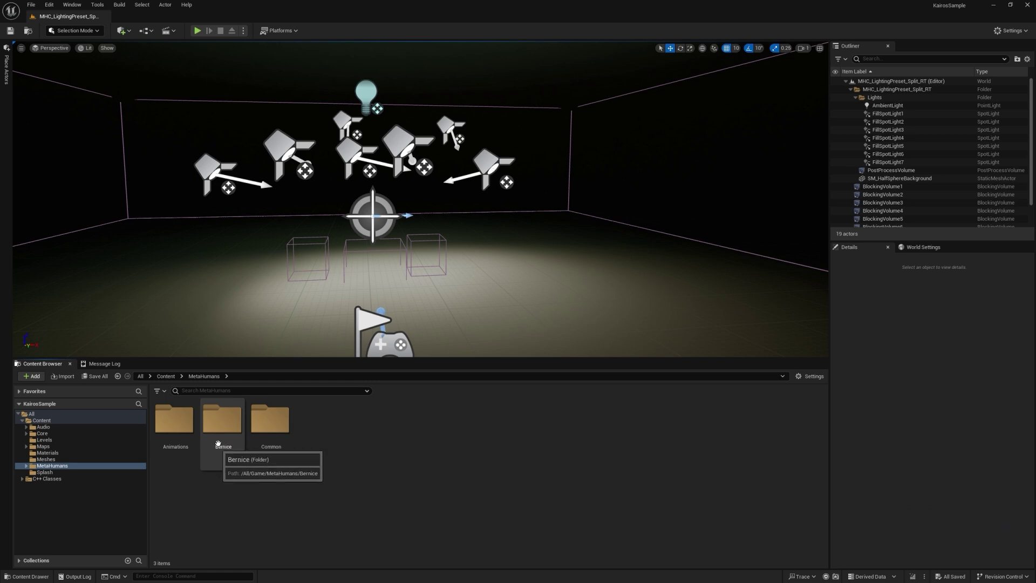
{"action": "double_click", "coordinate": [219, 436]}
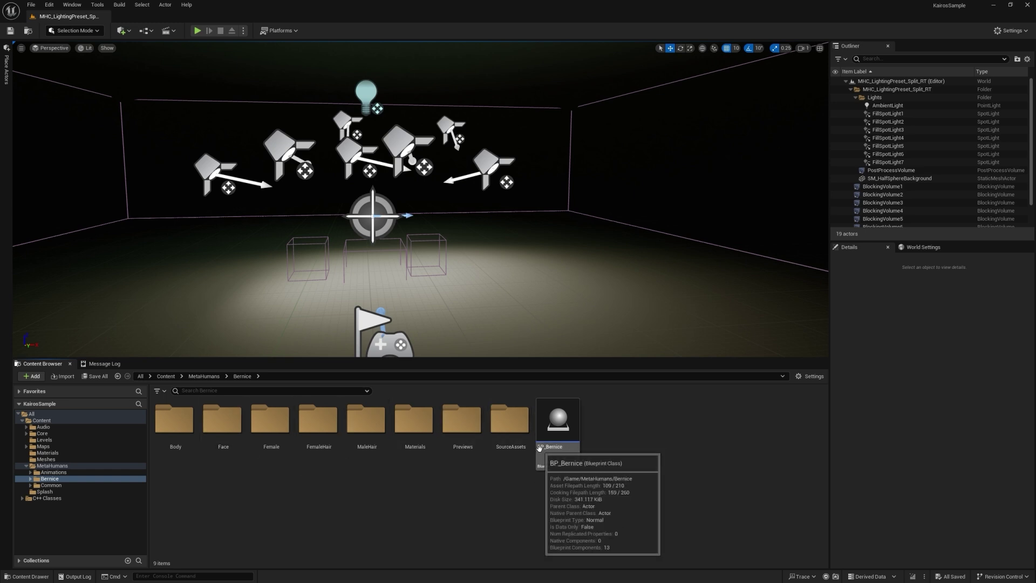
{"action": "left_click", "coordinate": [568, 442]}
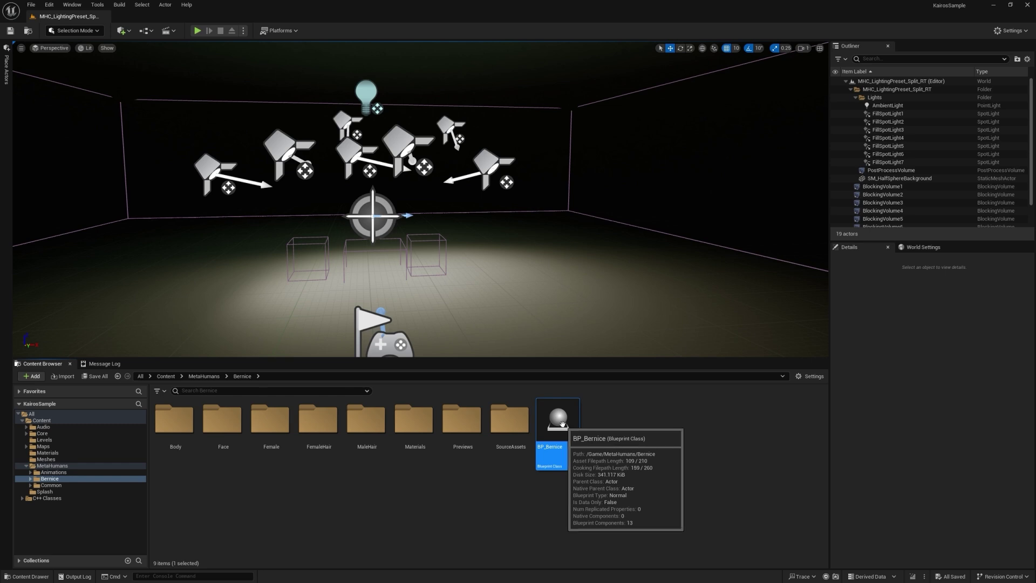
{"action": "left_click_drag", "start_coordinate": [562, 423], "coordinate": [587, 342]}
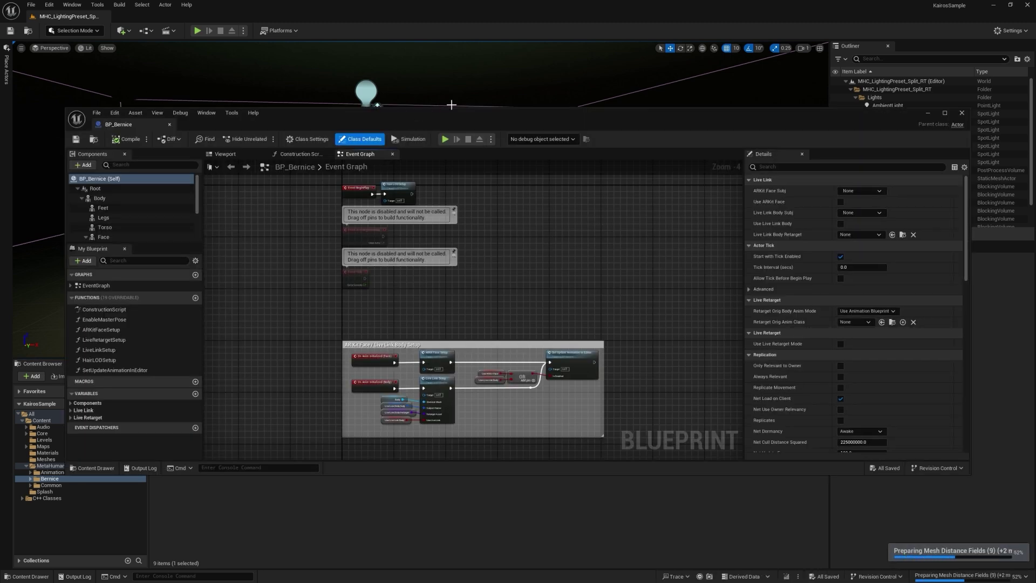
{"action": "left_click_drag", "start_coordinate": [453, 106], "coordinate": [467, 83]}
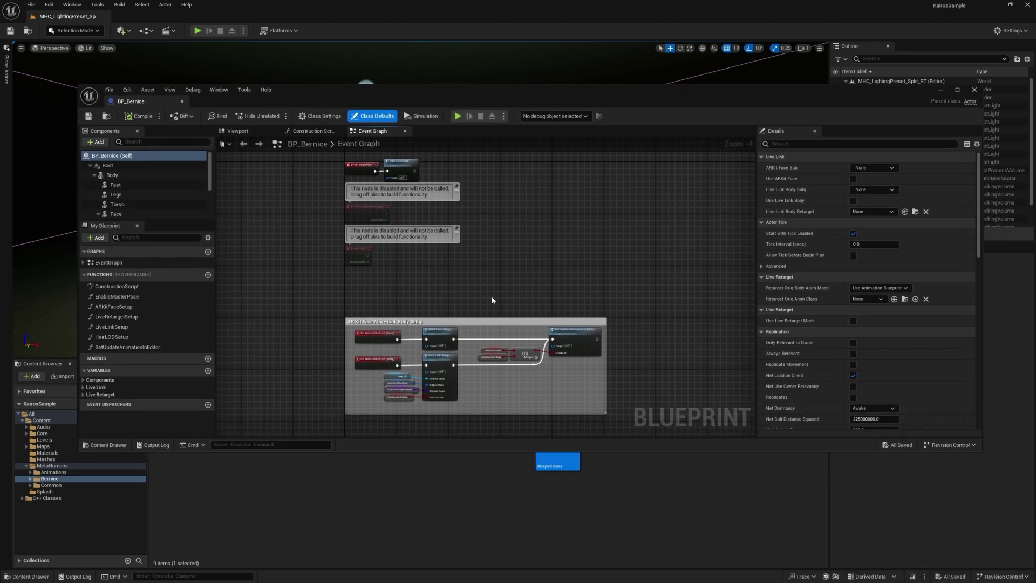
{"action": "right_click_drag", "start_coordinate": [488, 294], "coordinate": [520, 321]}
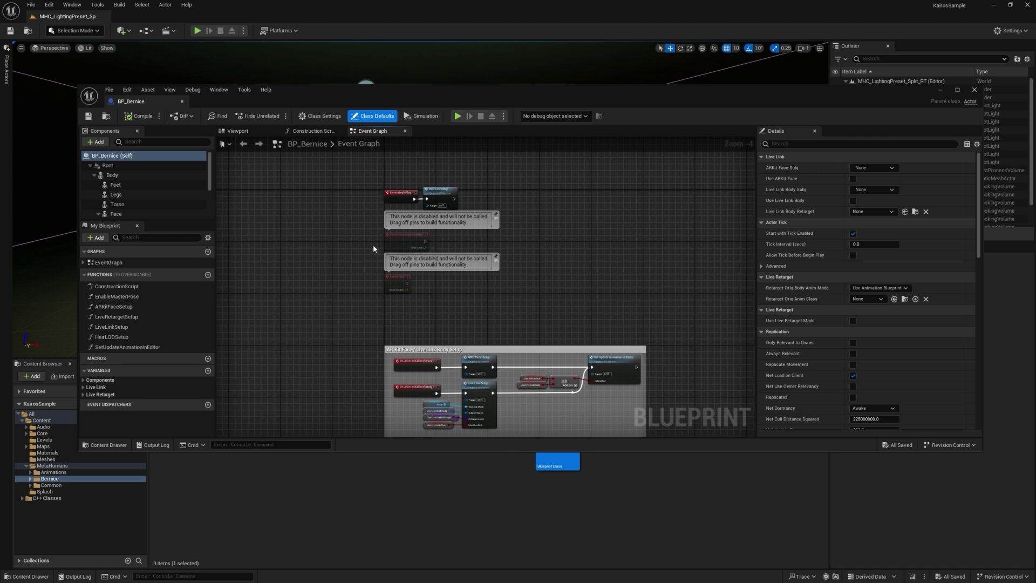
{"action": "right_click_drag", "start_coordinate": [380, 255], "coordinate": [312, 195]}
{"action": "scroll", "coordinate": [309, 221], "scroll_direction": "up", "scroll_amount": 5}
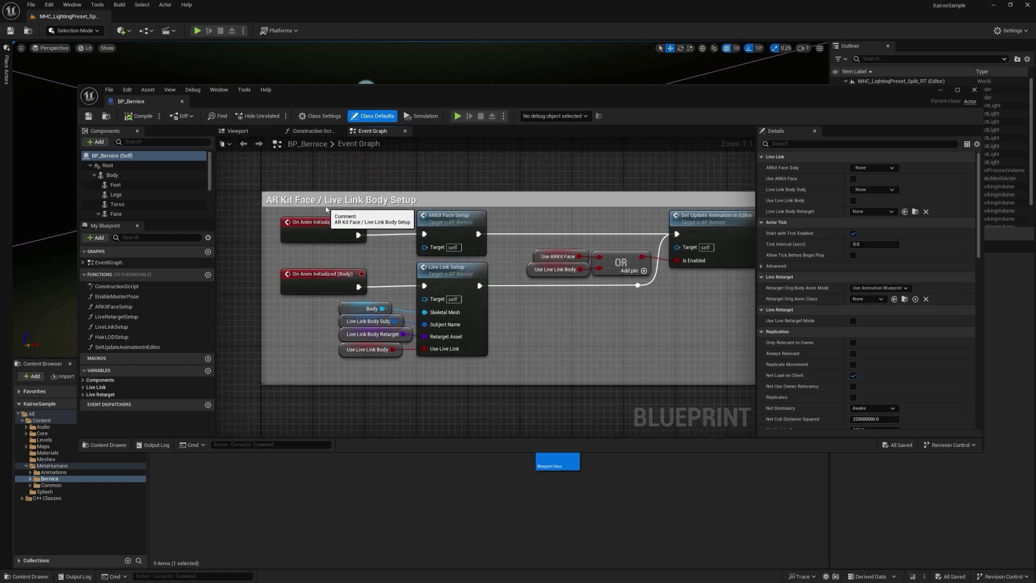
{"action": "scroll", "coordinate": [326, 209], "scroll_direction": "down", "scroll_amount": 2}
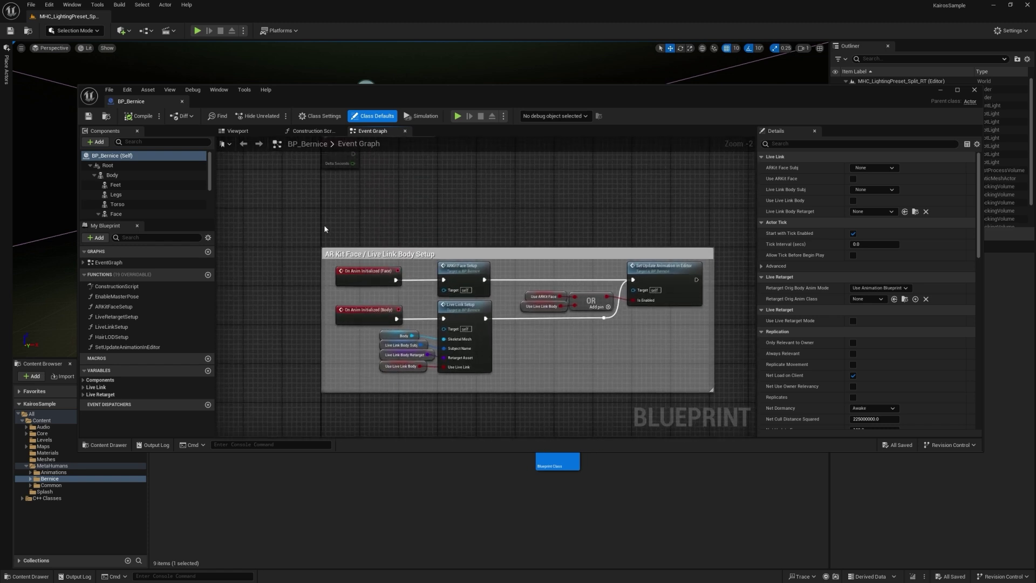
{"action": "right_click_drag", "start_coordinate": [345, 227], "coordinate": [311, 214]}
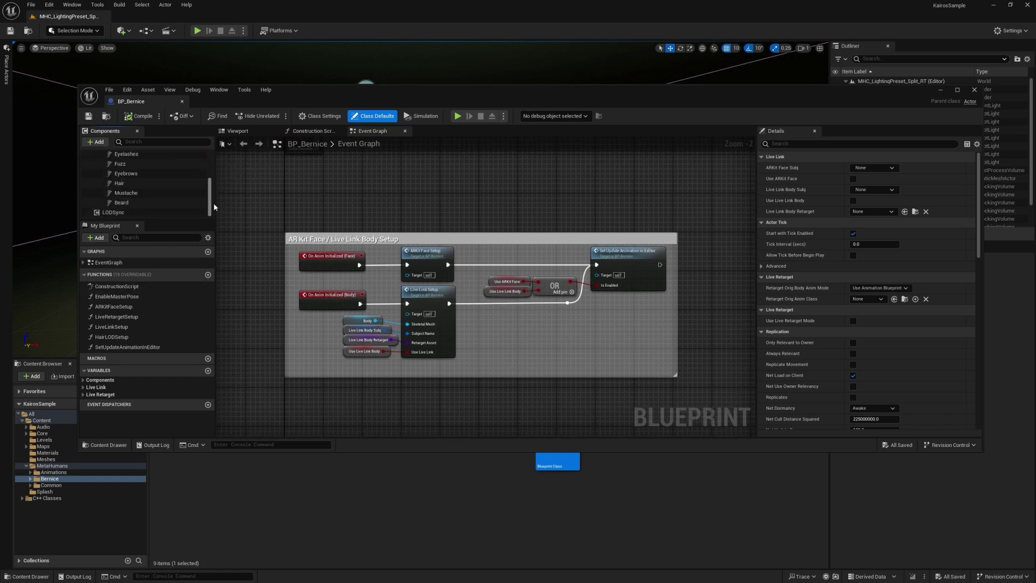
- Add an ACEAudioCurveSource component to BP_Bernice and review its Live Link settings in Details
{"action": "left_click", "coordinate": [210, 159]}
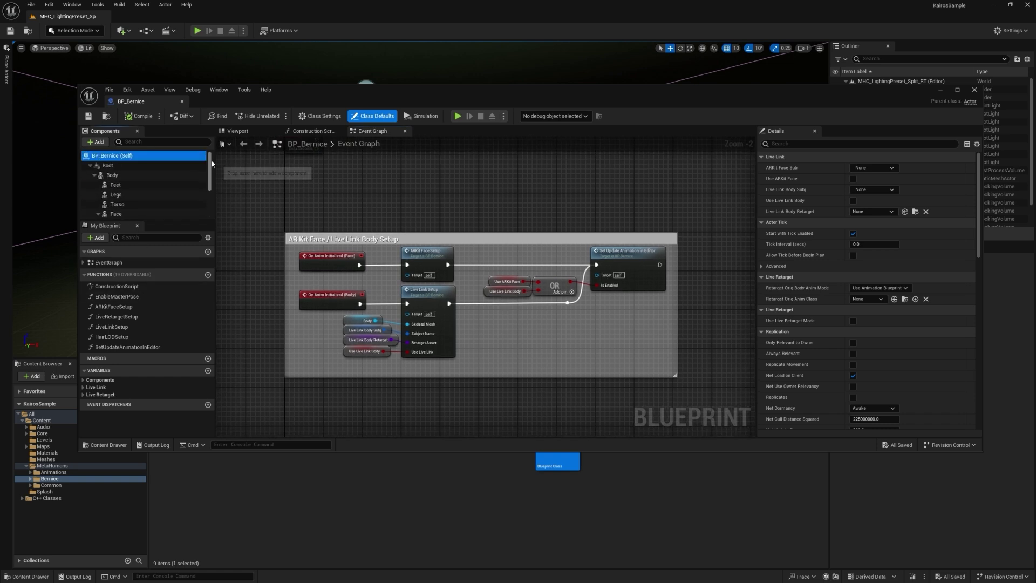
{"action": "left_click", "coordinate": [100, 143]}
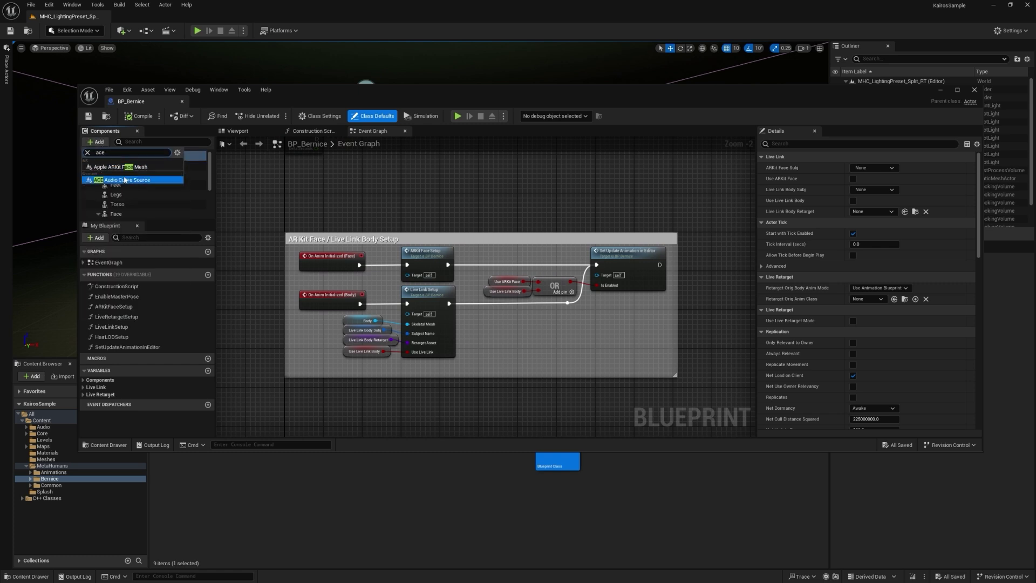
{"action": "left_click", "coordinate": [124, 180]}
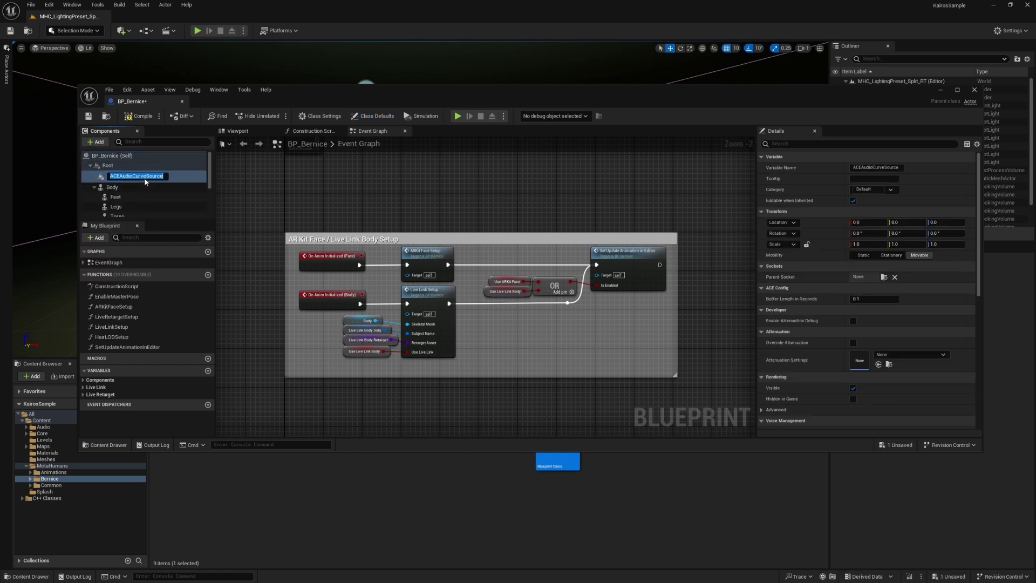
{"action": "left_click", "coordinate": [146, 167]}
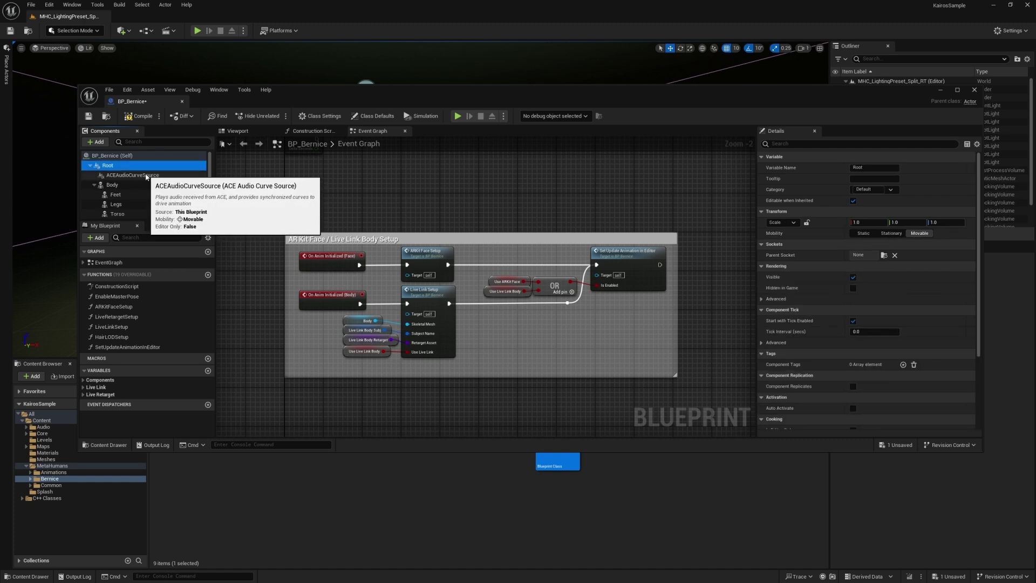
{"action": "left_click", "coordinate": [146, 175]}
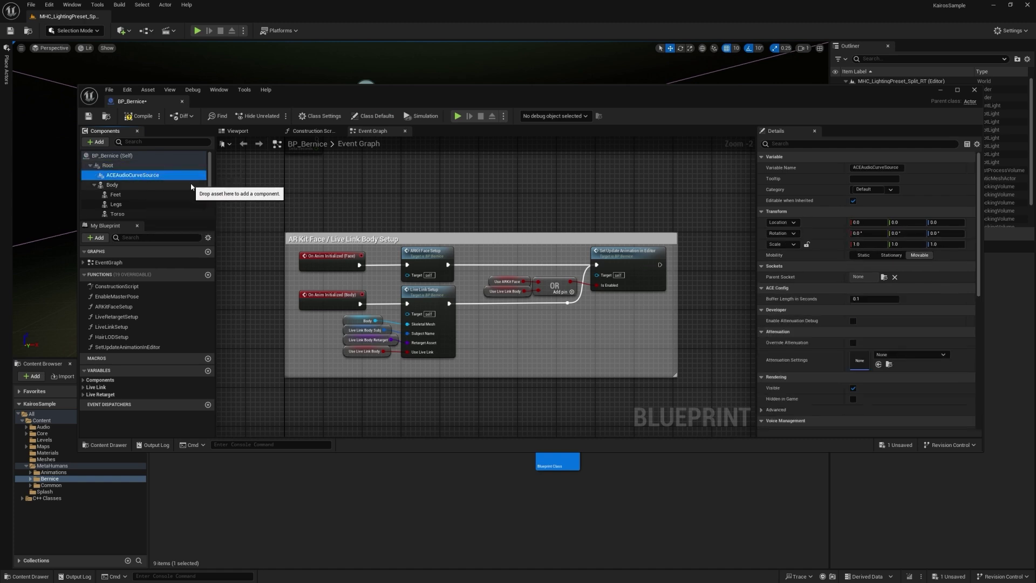
{"action": "scroll", "coordinate": [815, 343], "scroll_direction": "down", "scroll_amount": 4}
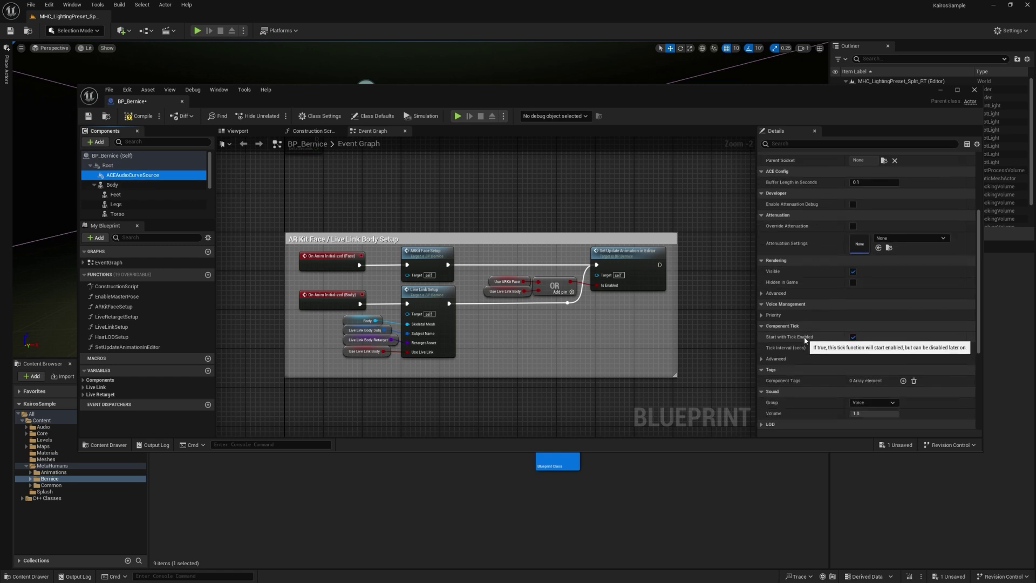
{"action": "scroll", "coordinate": [793, 277], "scroll_direction": "down", "scroll_amount": 4}
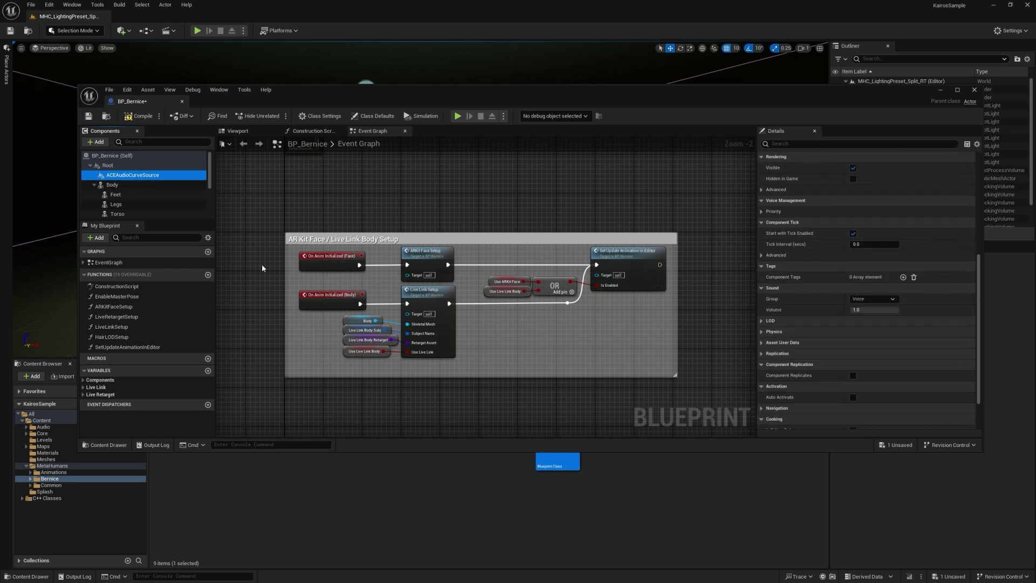
{"action": "scroll", "coordinate": [203, 197], "scroll_direction": "down", "scroll_amount": 4}
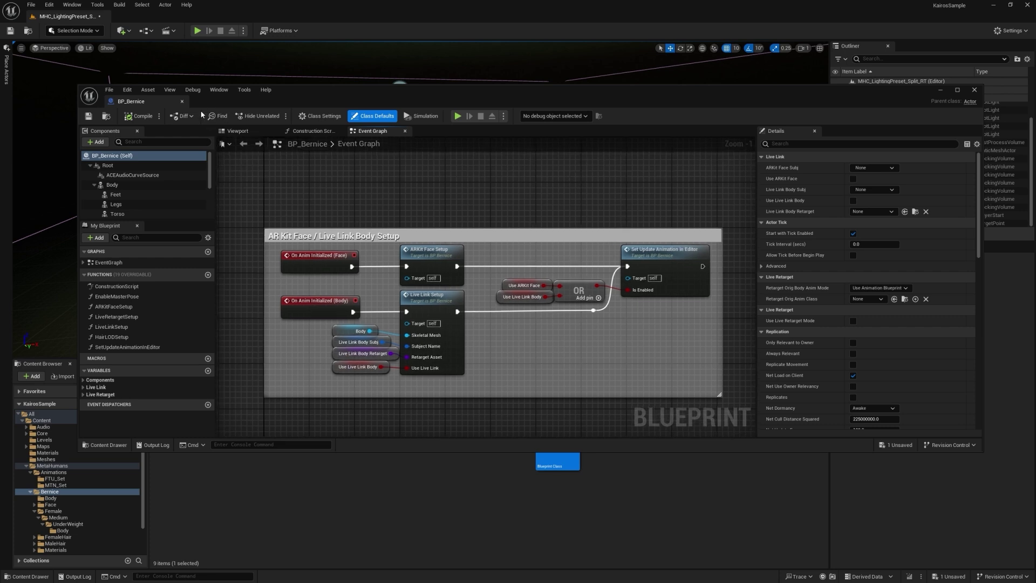
- Place BP_Bernice in the level and reset its location from 60, 50, 0 to 0, 0, 0
{"action": "left_click", "coordinate": [182, 101]}
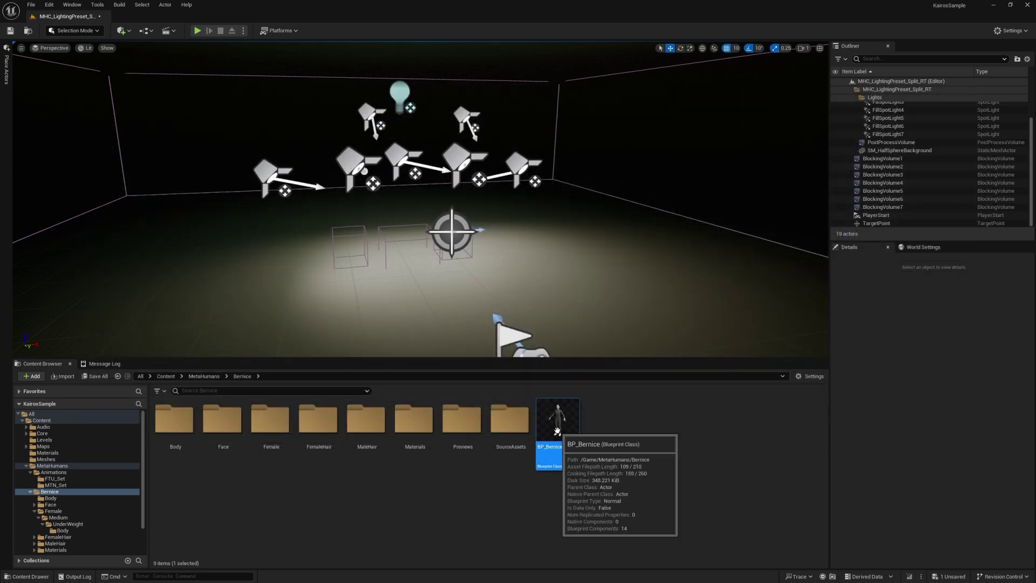
{"action": "left_click_drag", "start_coordinate": [556, 430], "coordinate": [440, 259]}
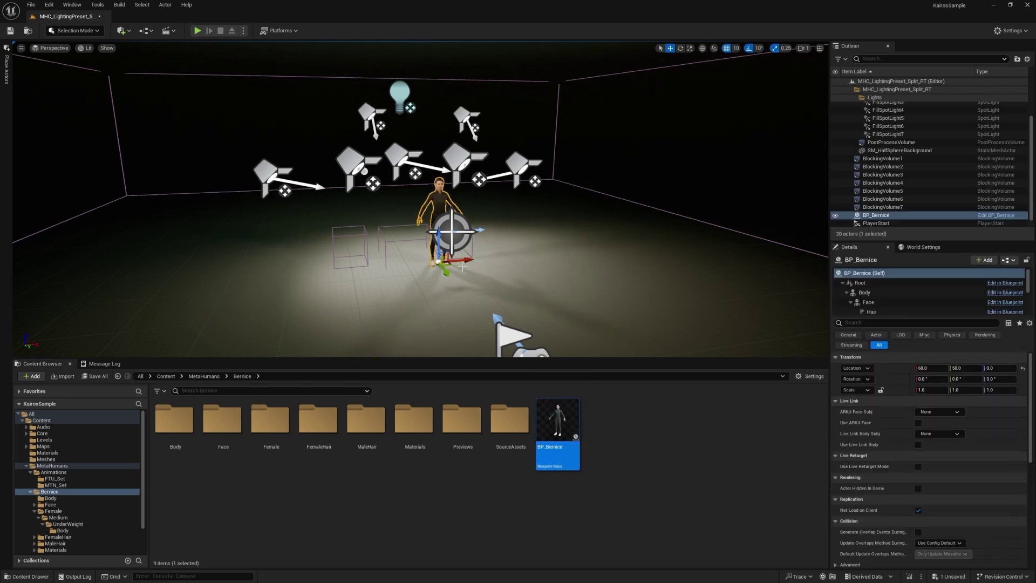
{"action": "left_click", "coordinate": [1023, 368]}
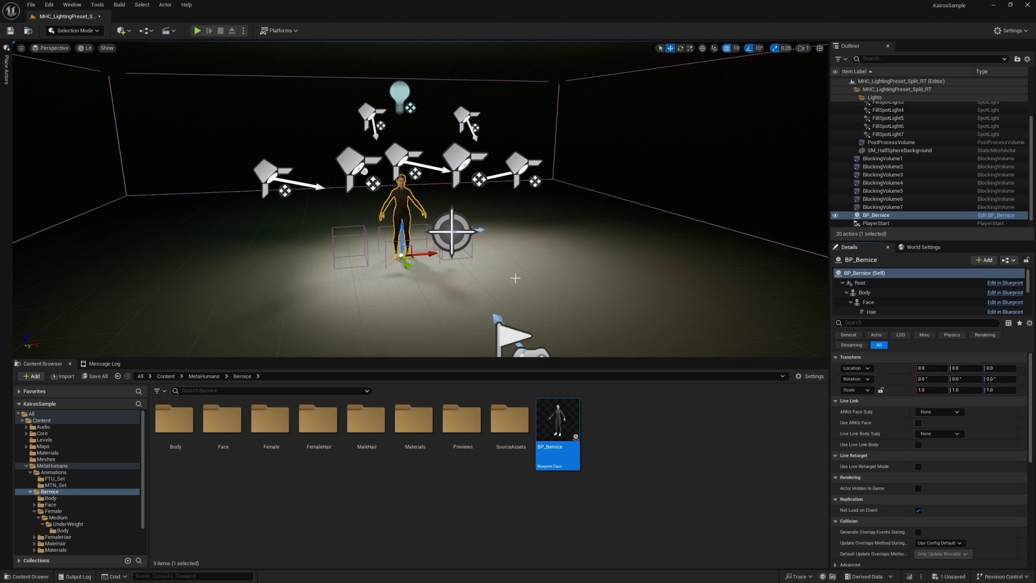
{"action": "mouse_move", "coordinate": [517, 278]}
{"action": "right_mouse_down"}
{"action": "mouse_move", "coordinate": [518, 254]}
{"action": "mouse_move", "coordinate": [504, 273]}
{"action": "right_mouse_up"}
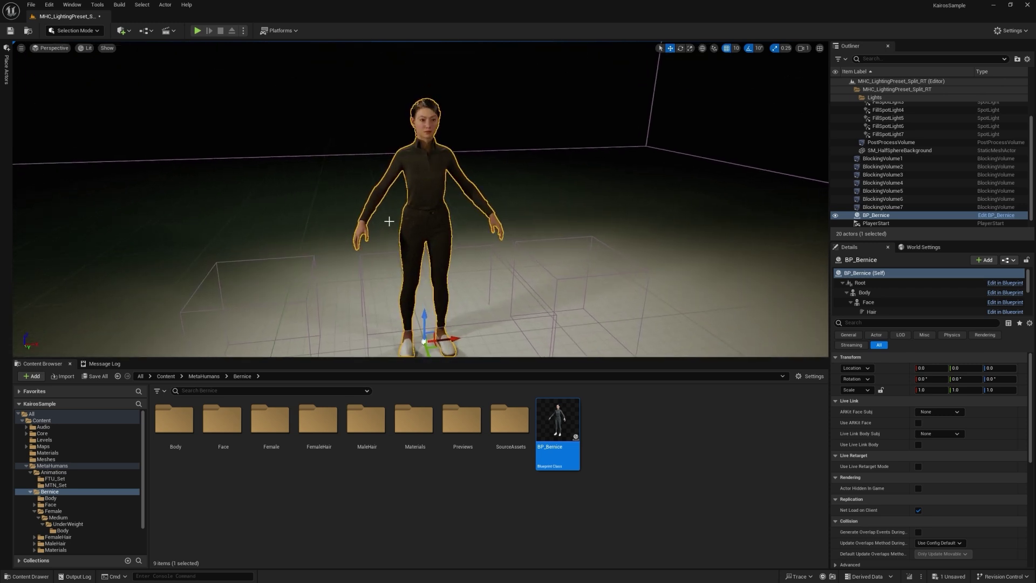
- Set Bernice's Body component Animation Mode to Use Animation Asset, leaving Anim to Play as None
{"action": "scroll", "coordinate": [446, 242], "scroll_direction": "down", "scroll_amount": 3}
{"action": "key", "text": "g"}
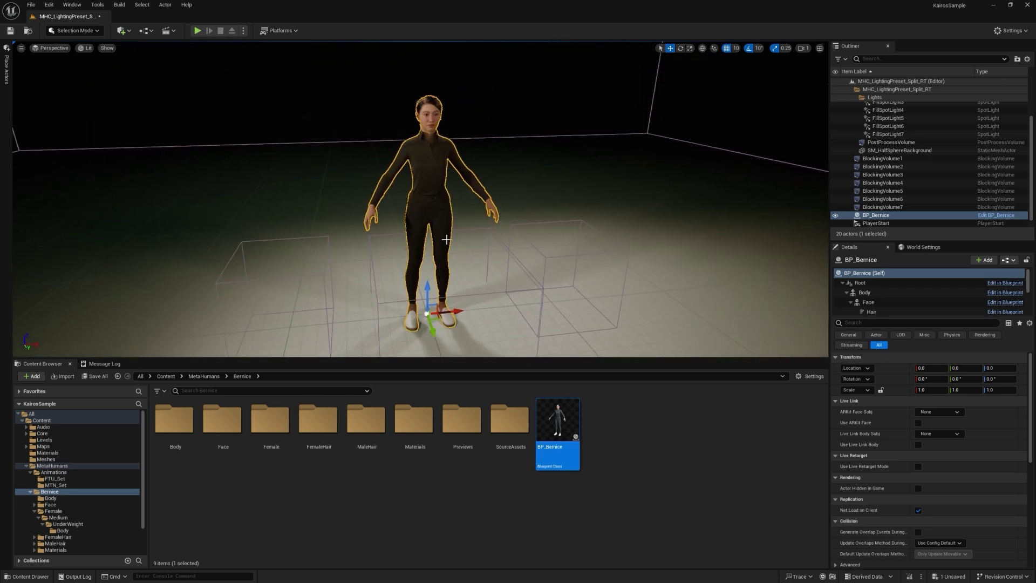
{"action": "key", "text": "g"}
{"action": "scroll", "coordinate": [446, 237], "scroll_direction": "down", "scroll_amount": 2}
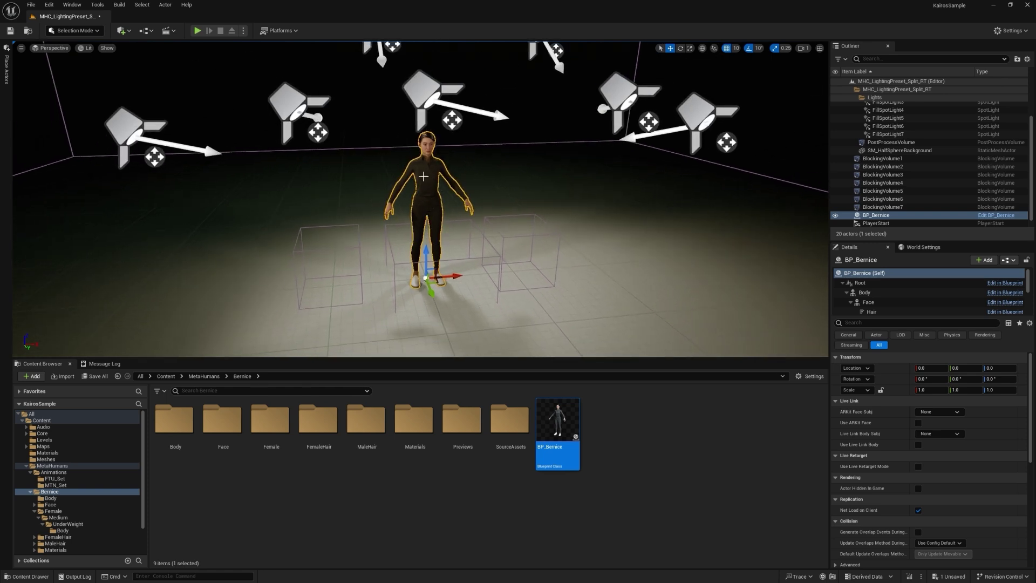
{"action": "left_click", "coordinate": [865, 293]}
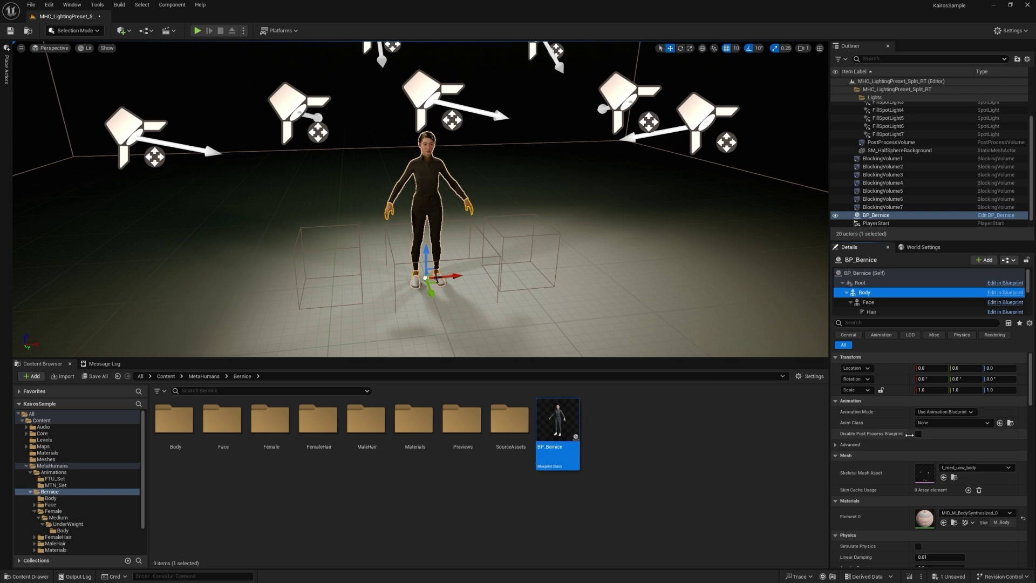
{"action": "left_click", "coordinate": [932, 413]}
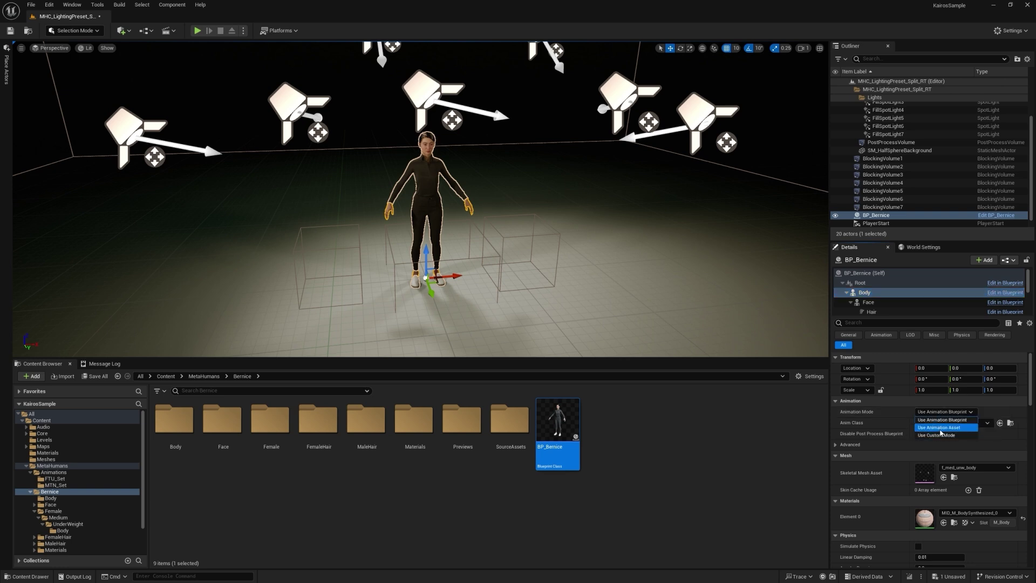
{"action": "left_click", "coordinate": [940, 430]}
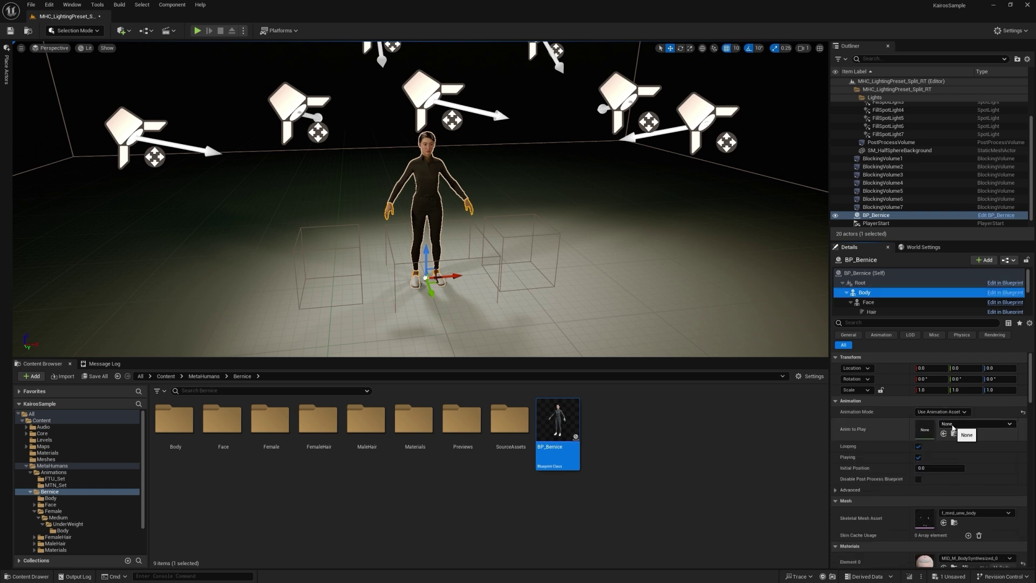
{"action": "left_click", "coordinate": [953, 428]}
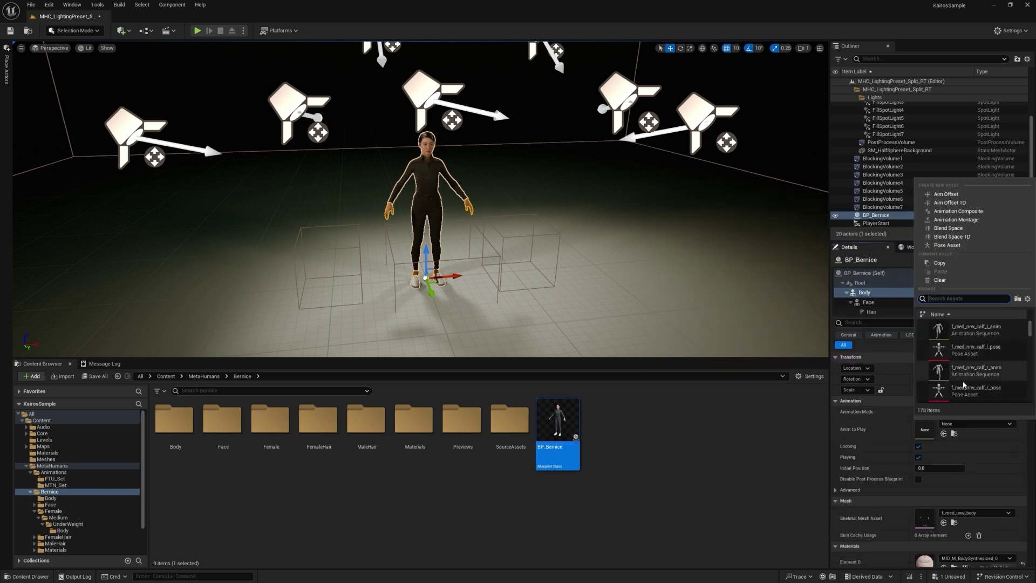
{"action": "left_click", "coordinate": [955, 428]}
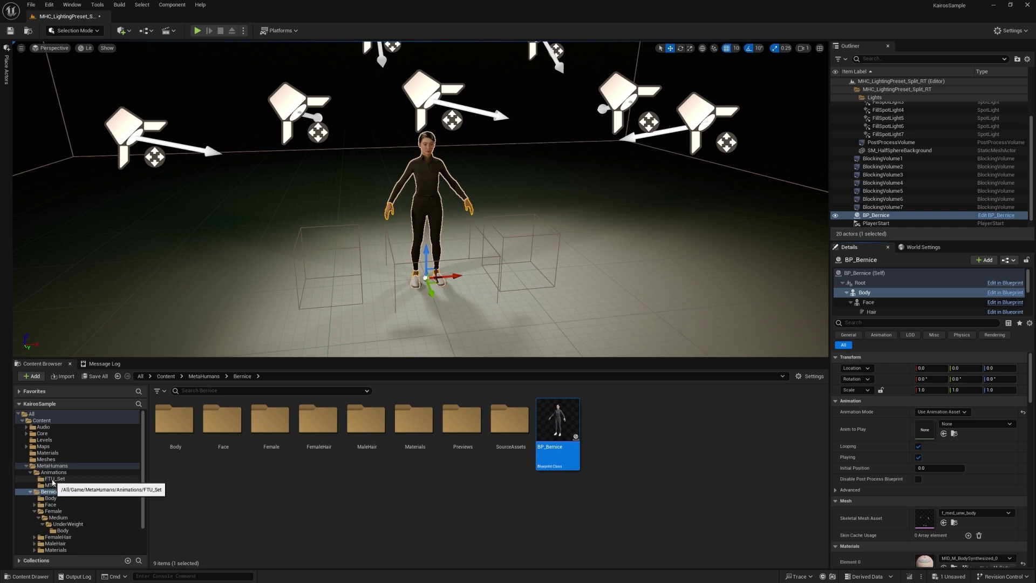
- Browse to the MetaHumans Animations/FTU_Set folder and select the FTU_N_Idle_VarD sequence
{"action": "left_click", "coordinate": [53, 479]}
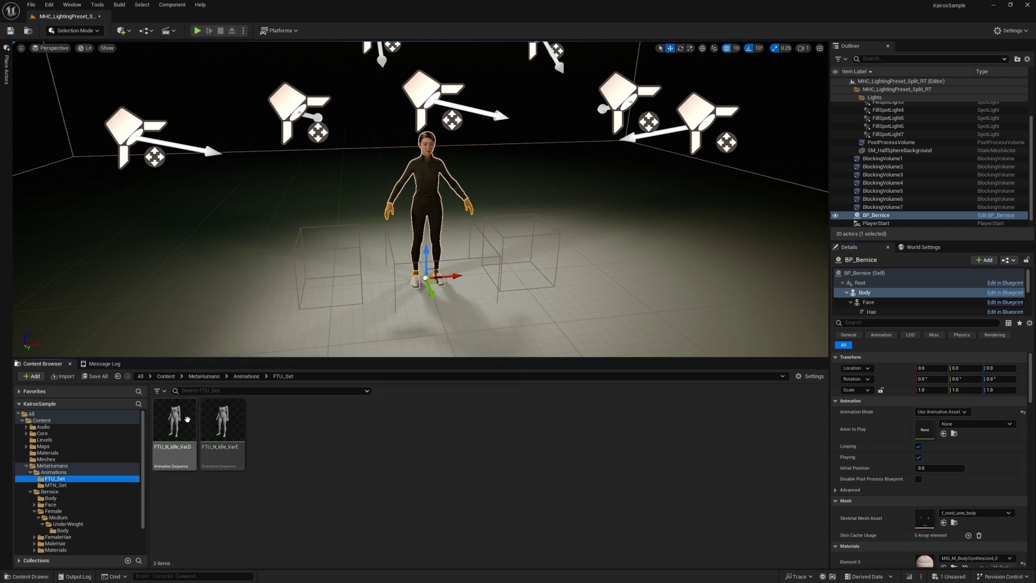
{"action": "mouse_move", "coordinate": [185, 421]}
{"action": "left_click", "coordinate": [172, 426]}
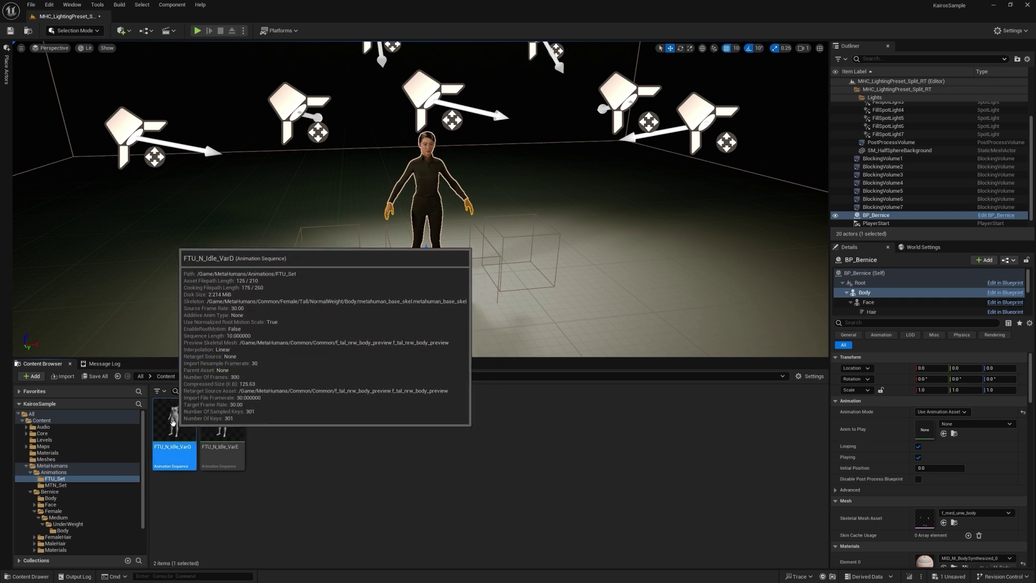
- Retarget FTU_N_Idle_VarD onto f_med_unw_body with an auto-generated retargeter, filtering assets by 'idle'
{"action": "right_click", "coordinate": [172, 425]}
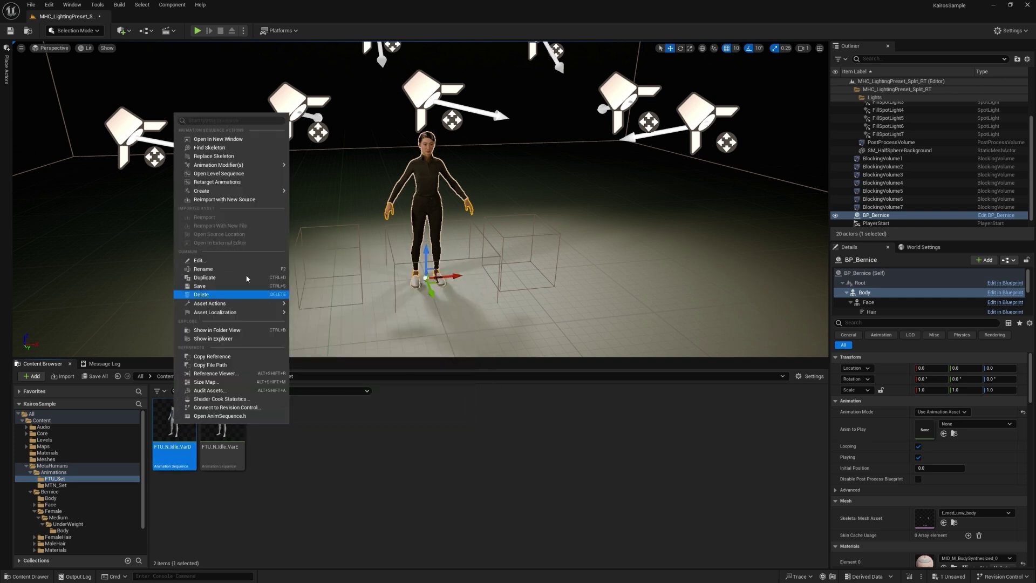
{"action": "left_click", "coordinate": [226, 183]}
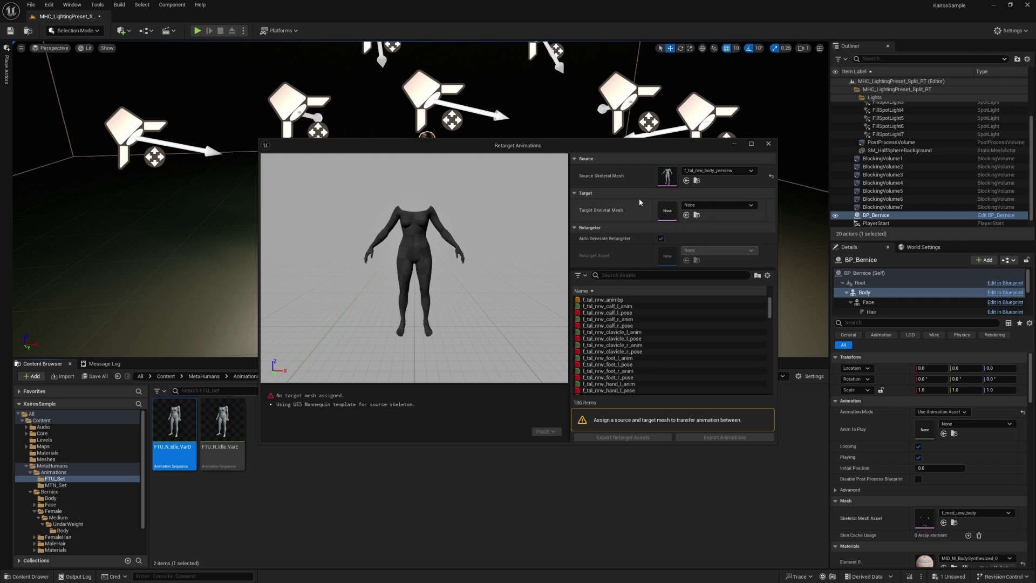
{"action": "left_click", "coordinate": [661, 238]}
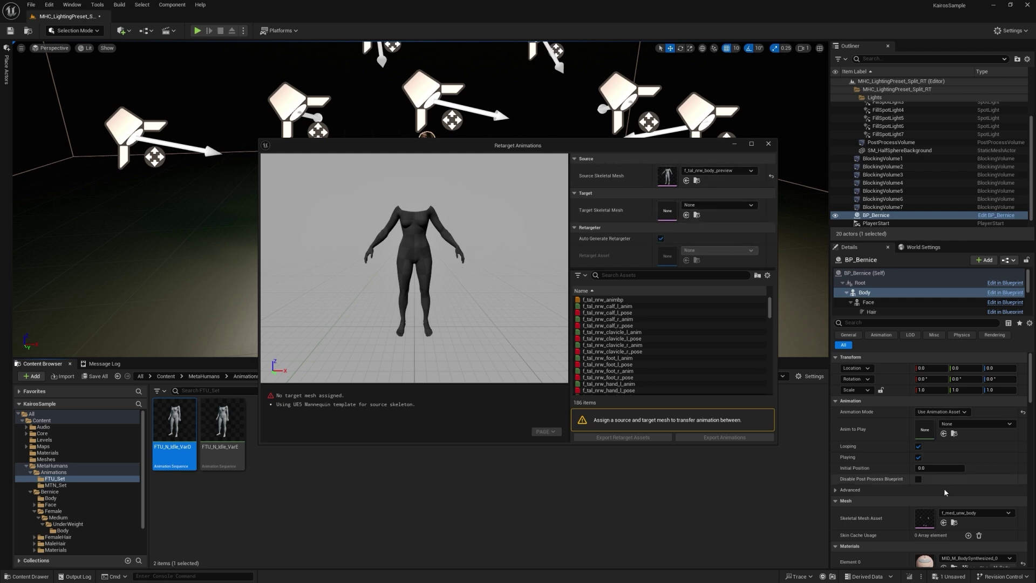
{"action": "left_click", "coordinate": [697, 206]}
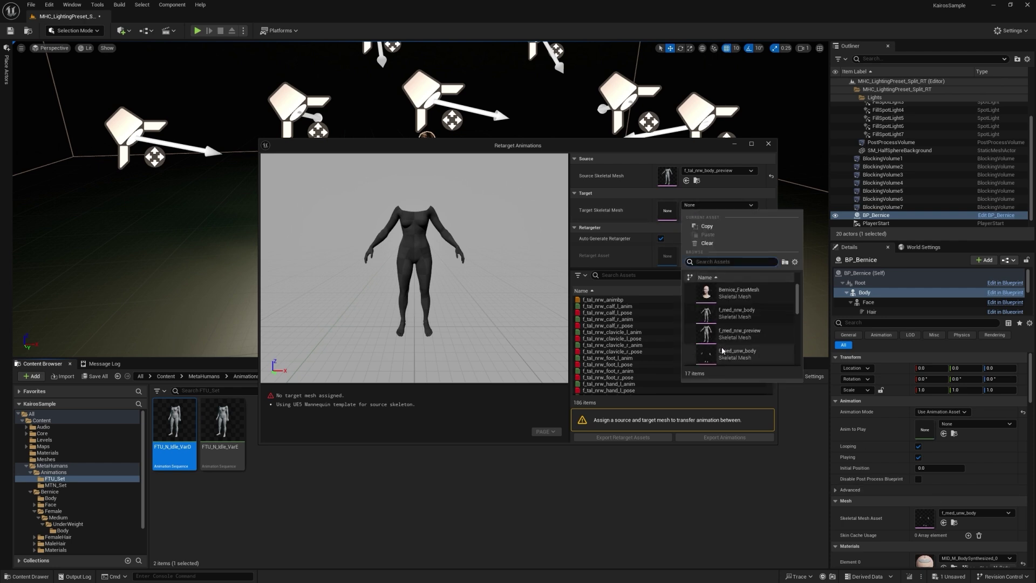
{"action": "scroll", "coordinate": [723, 340], "scroll_direction": "down", "scroll_amount": 1}
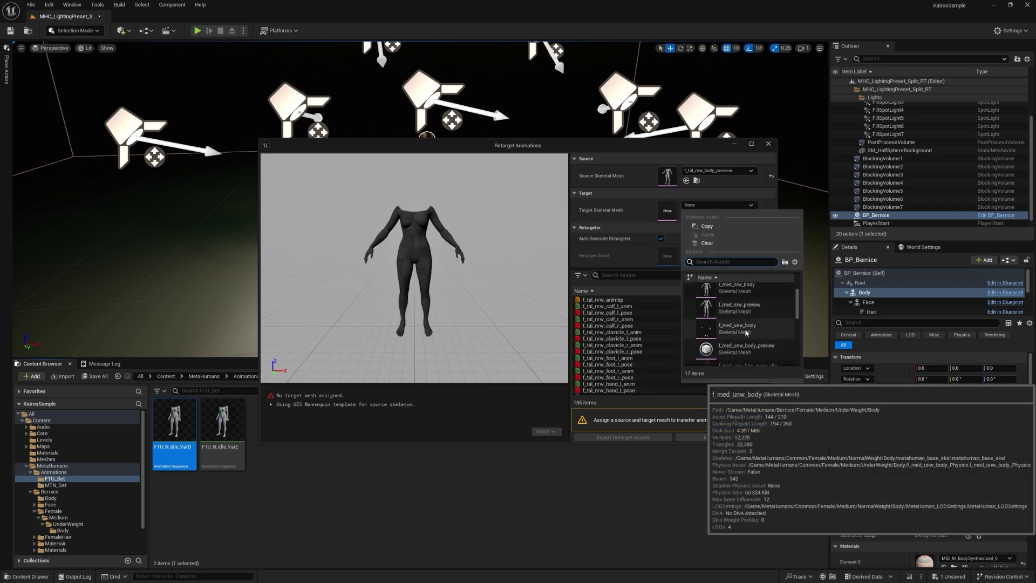
{"action": "left_click", "coordinate": [746, 331]}
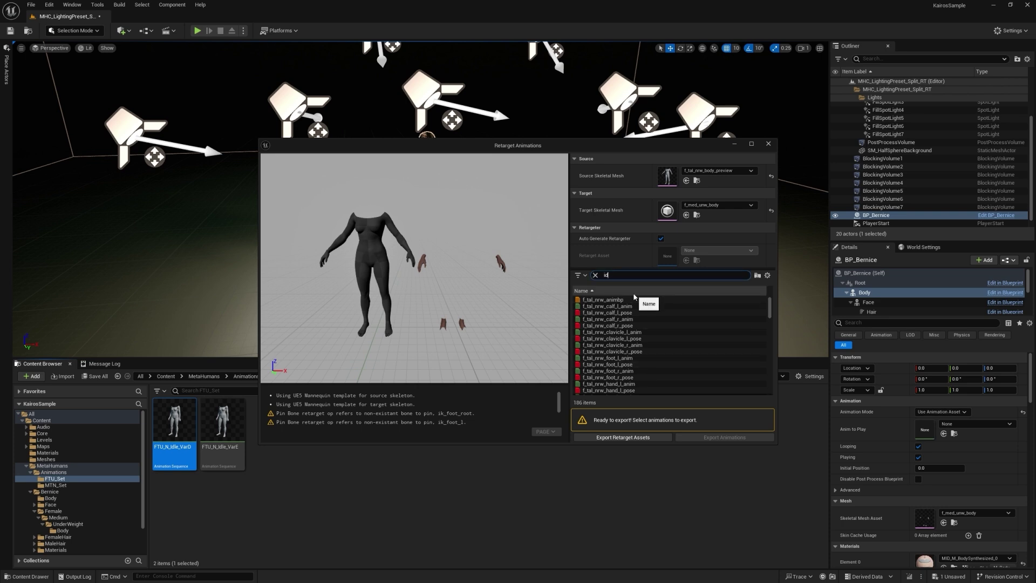
{"action": "type", "text": "le"}
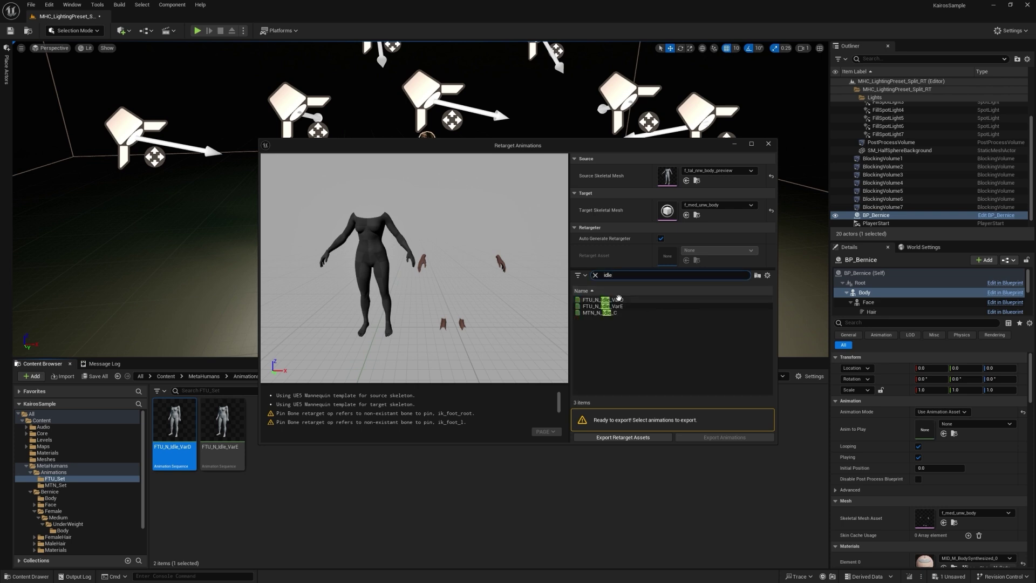
{"action": "left_click", "coordinate": [618, 300]}
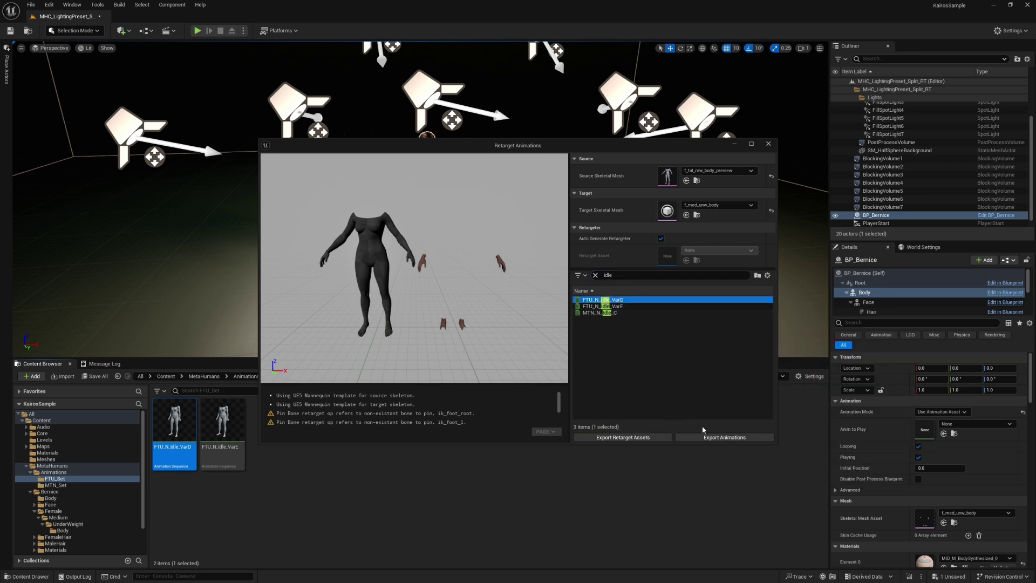
- Create a new Animations folder inside MetaHumans/Bernice as the export destination
{"action": "left_click", "coordinate": [712, 437]}
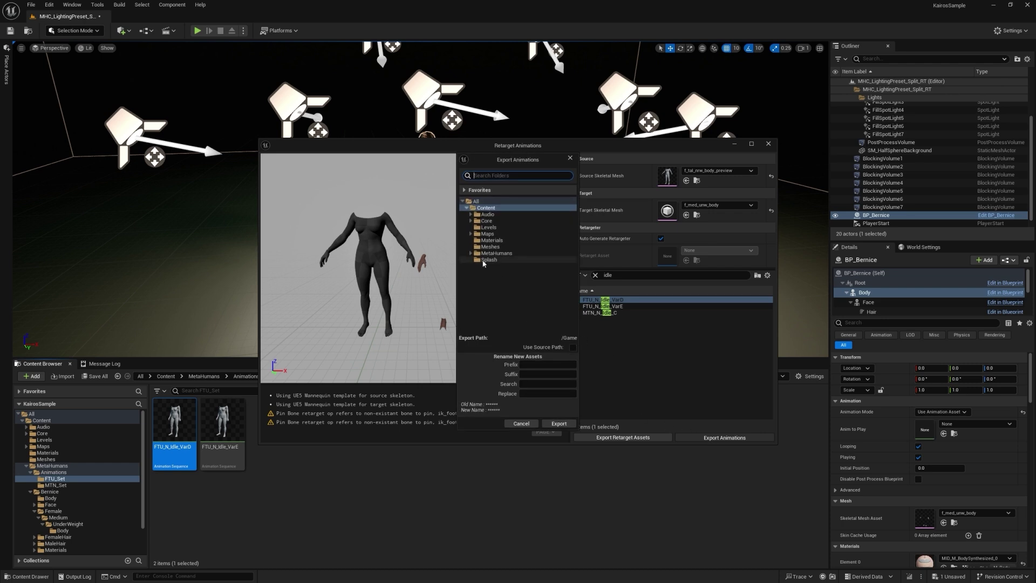
{"action": "left_click", "coordinate": [470, 253]}
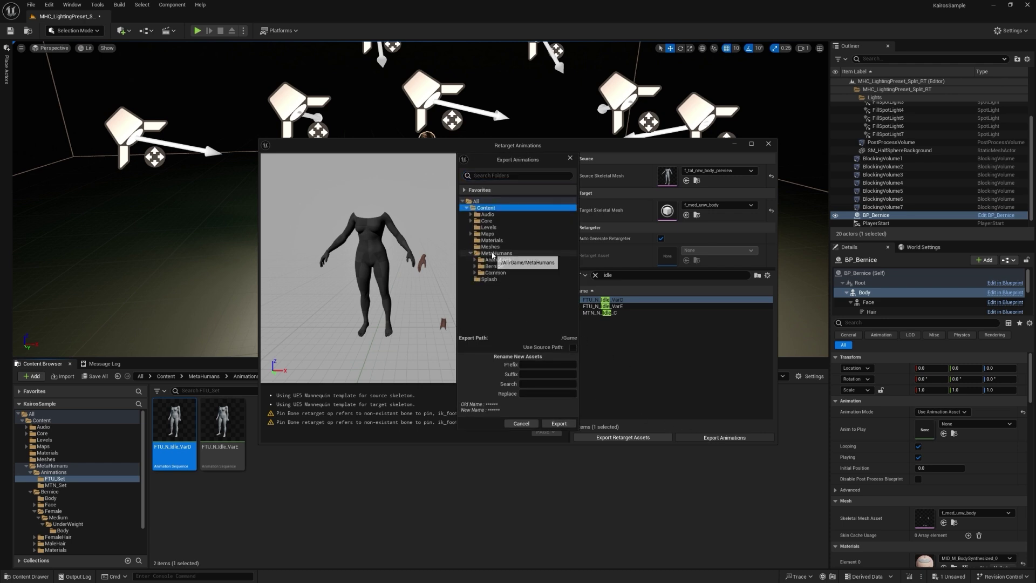
{"action": "left_click", "coordinate": [475, 266]}
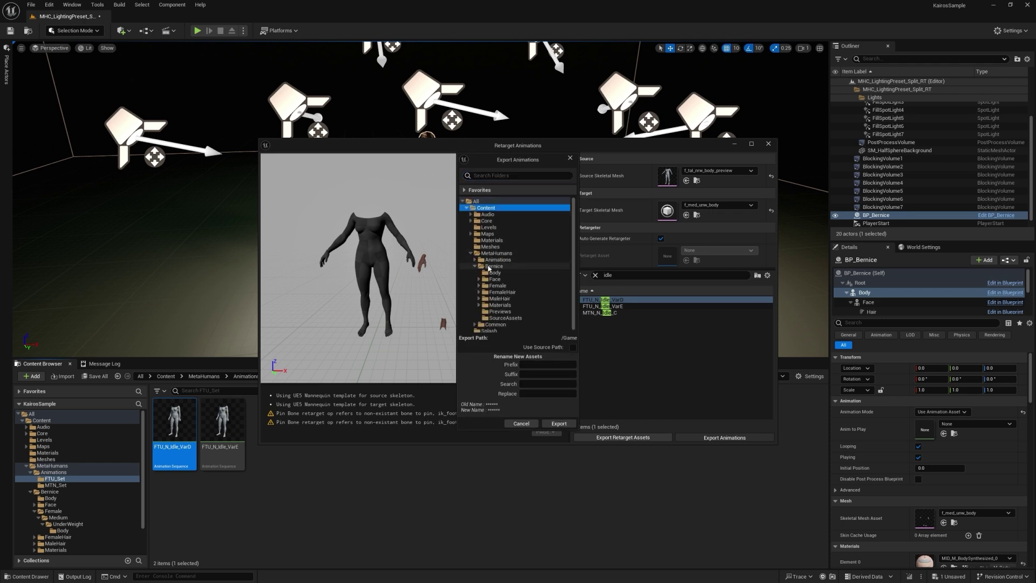
{"action": "left_click", "coordinate": [488, 266]}
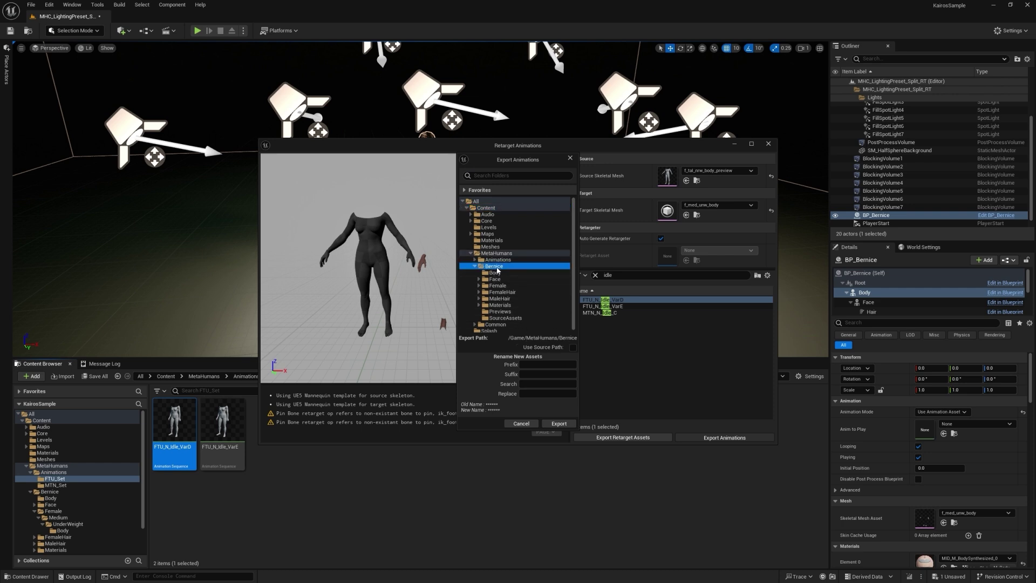
{"action": "right_click", "coordinate": [492, 265]}
{"action": "left_click", "coordinate": [530, 276]}
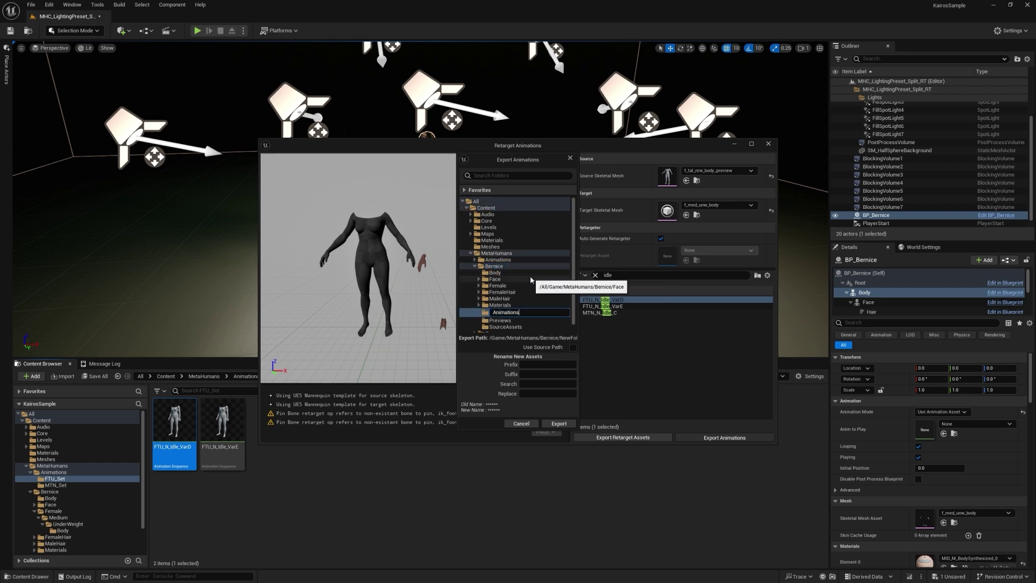
{"action": "key", "text": "Return"}
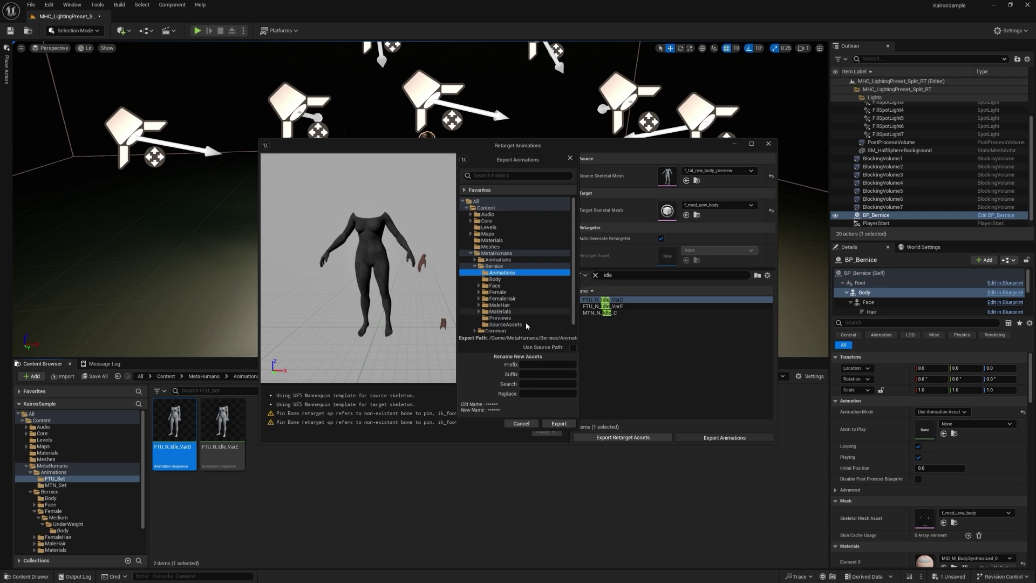
- Export the retargeted idle with the Bernice_ prefix, creating Bernice_FTU_N_Idle_VarD
{"action": "left_click", "coordinate": [534, 365]}
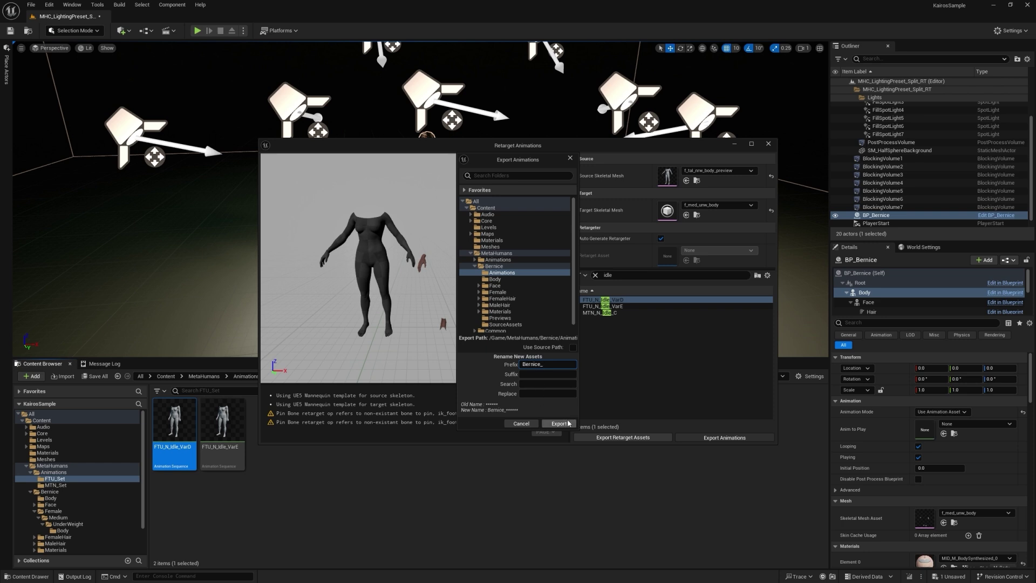
{"action": "left_click", "coordinate": [560, 424]}
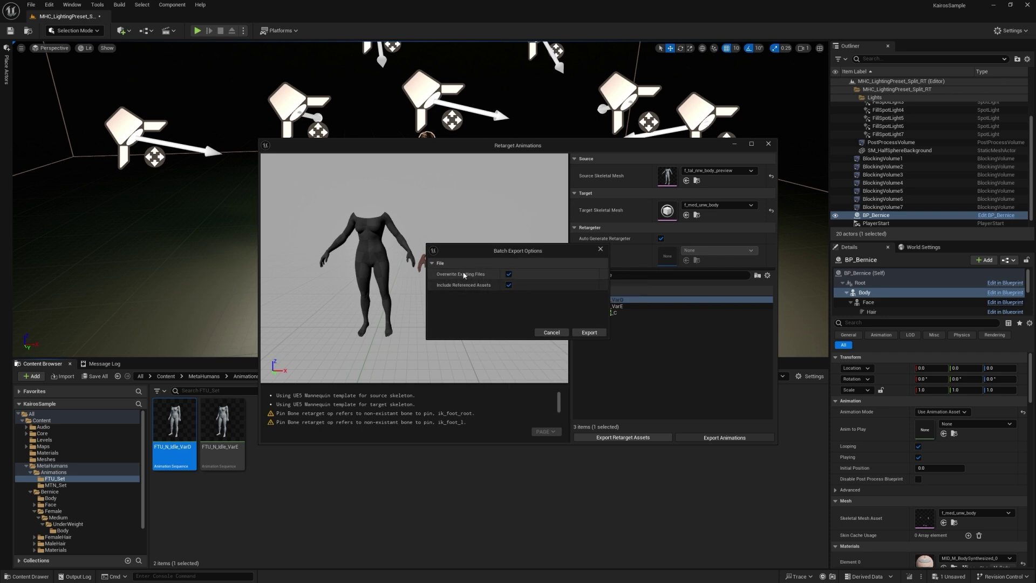
{"action": "left_click", "coordinate": [589, 332]}
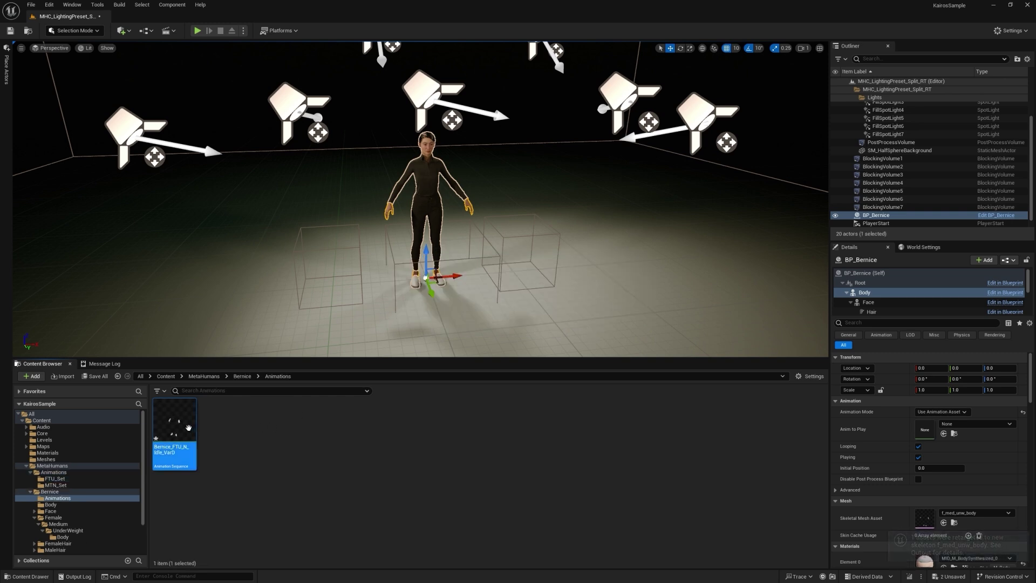
- Save the new 300-frame Bernice_FTU_N_Idle_VarD animation asset
{"action": "mouse_move", "coordinate": [182, 428]}
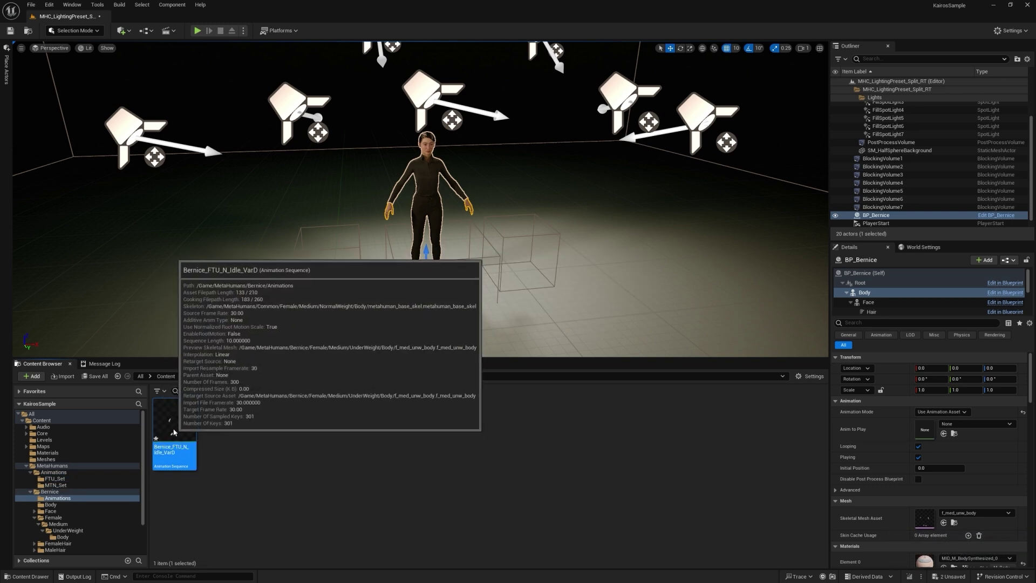
{"action": "left_click", "coordinate": [196, 291]}
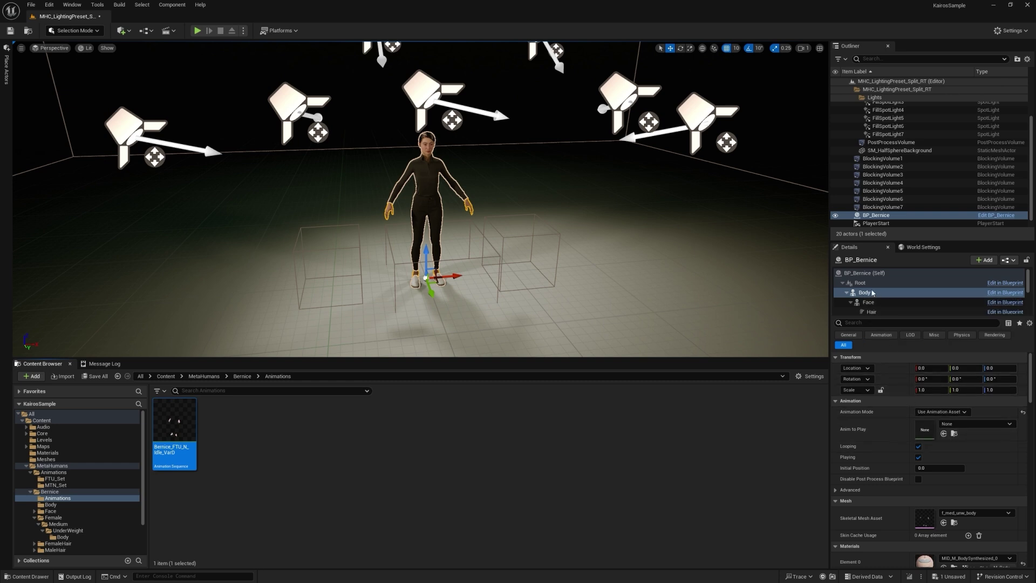
- Set Bernice's Body to Use Animation Asset with Bernice_FTU_N_Idle_VarD as Anim to Play
{"action": "left_click", "coordinate": [871, 293]}
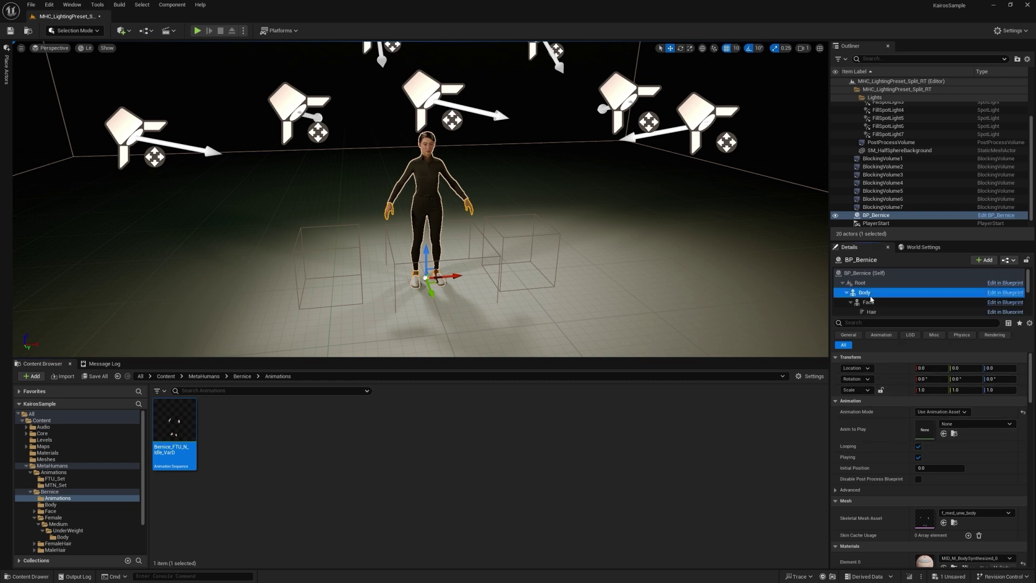
{"action": "left_click", "coordinate": [948, 412]}
{"action": "left_click", "coordinate": [958, 427]}
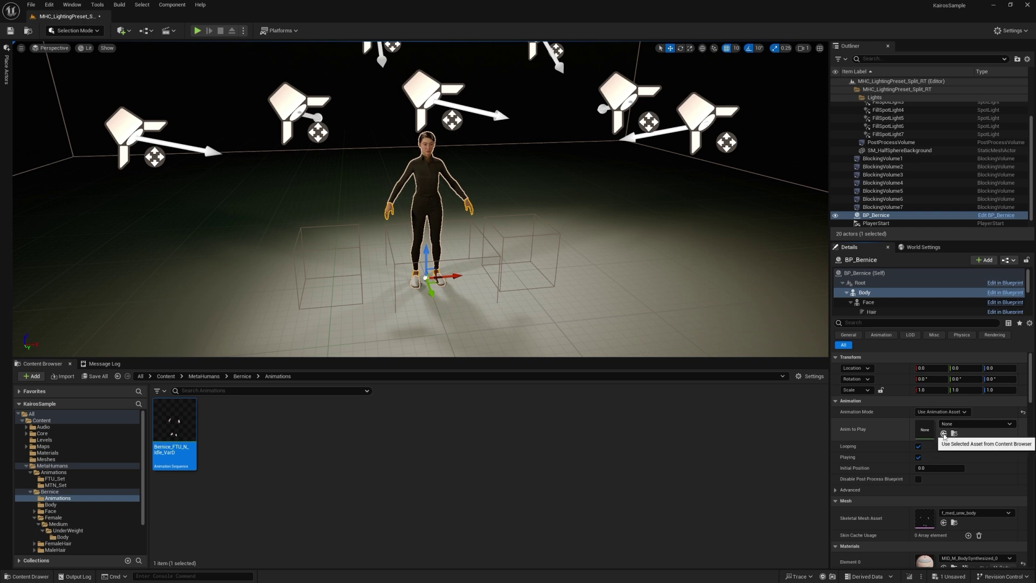
{"action": "left_click", "coordinate": [944, 434]}
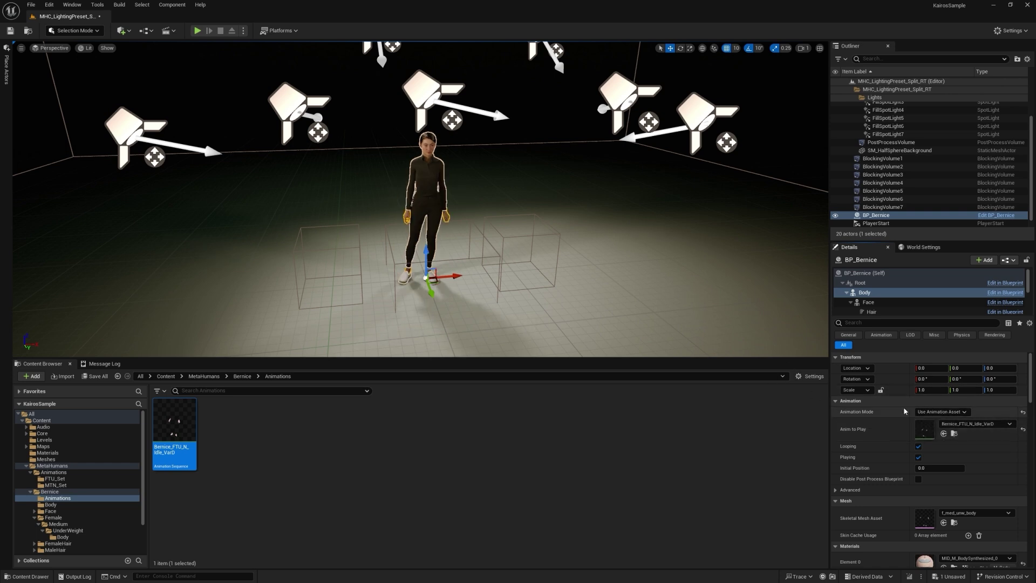
{"action": "scroll", "coordinate": [702, 319], "scroll_direction": "up", "scroll_amount": 5}
- Switch to Game View and frame Bernice standing in her idle pose
{"action": "scroll", "coordinate": [691, 300], "scroll_direction": "down", "scroll_amount": 2}
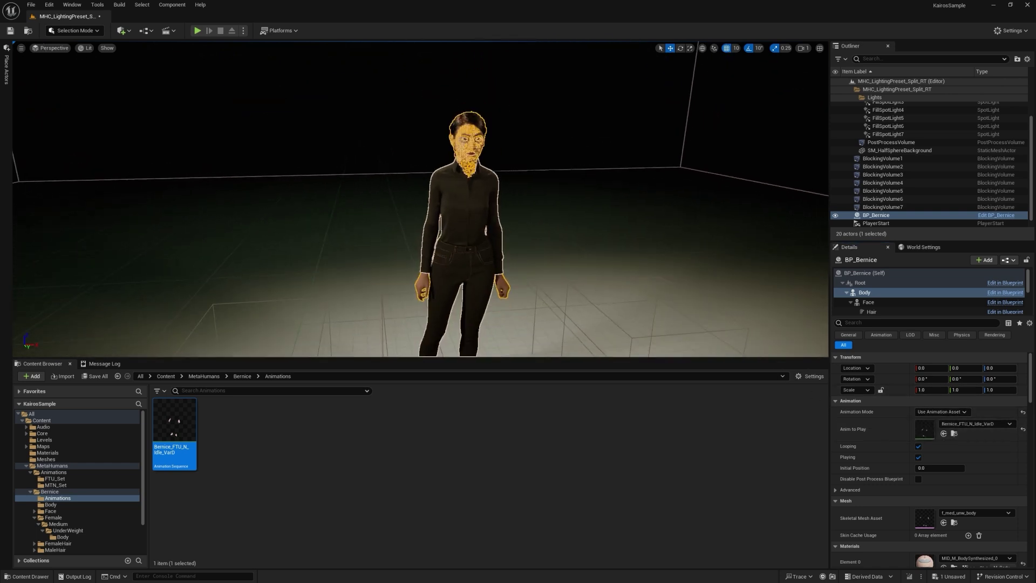
{"action": "key", "text": "g"}
{"action": "mouse_move", "coordinate": [678, 296]}
{"action": "right_mouse_down"}
{"action": "mouse_move", "coordinate": [742, 296]}
{"action": "mouse_move", "coordinate": [688, 296]}
{"action": "mouse_move", "coordinate": [690, 311]}
{"action": "right_mouse_up"}
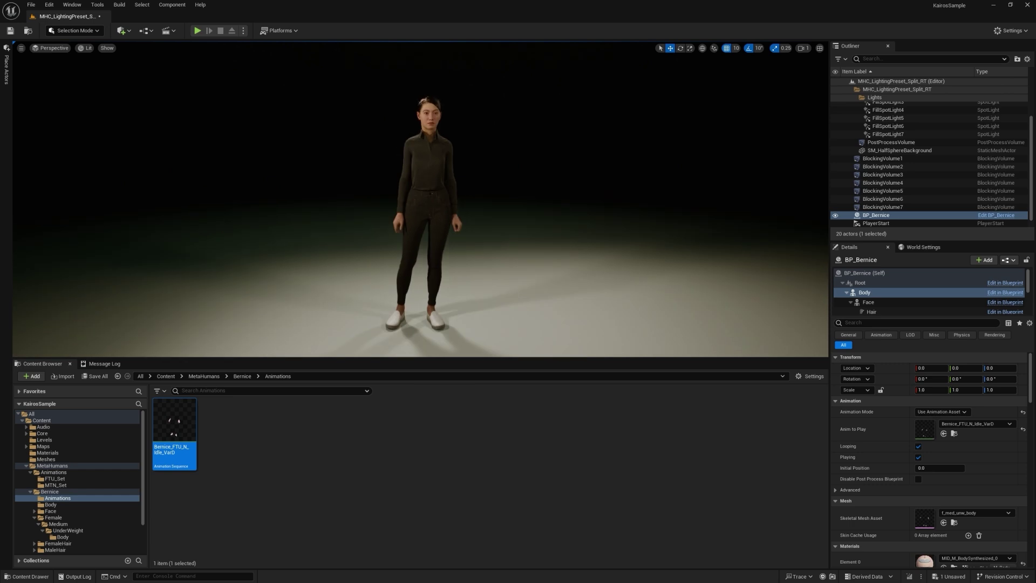